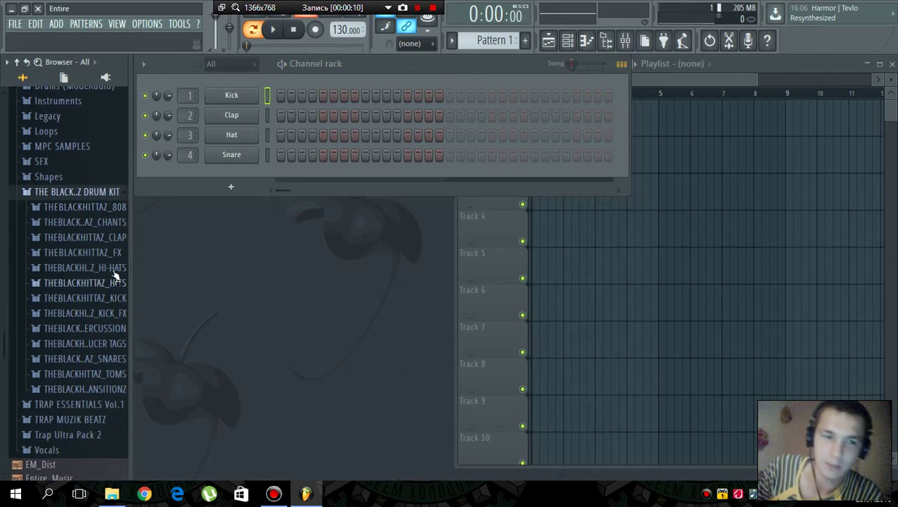
- Collapse the Black Hittaz drum kit and open the STU2_Subs folder of Trap Ultra Pack 2 in the browser
click(106, 192)
scroll(113, 258, up, 2)
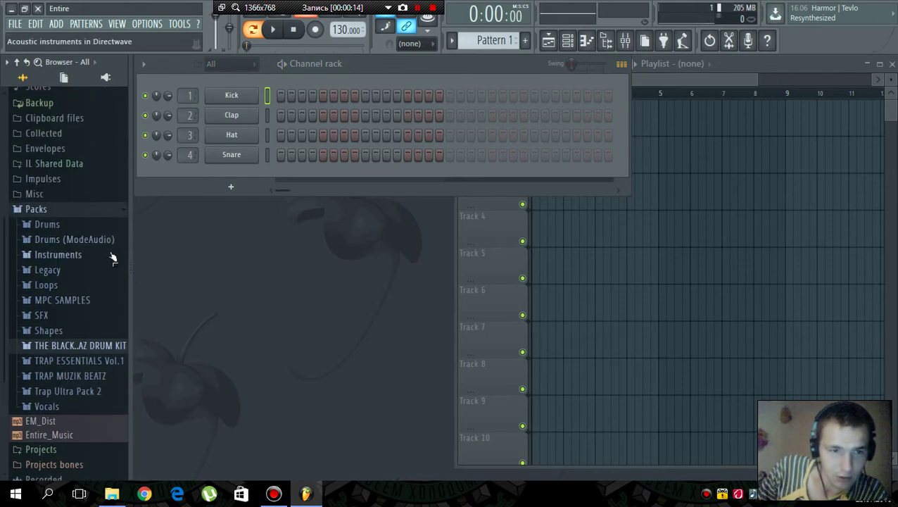
scroll(113, 258, down, 2)
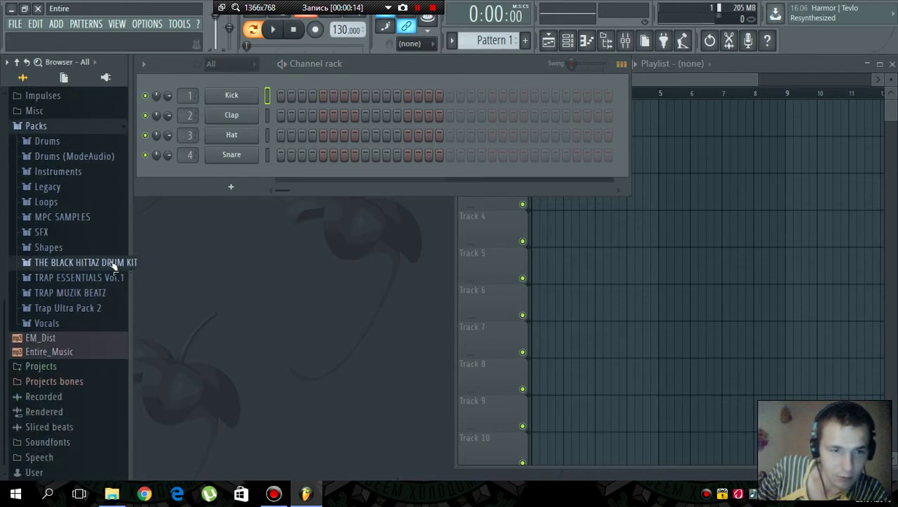
click(85, 308)
scroll(106, 299, down, 4)
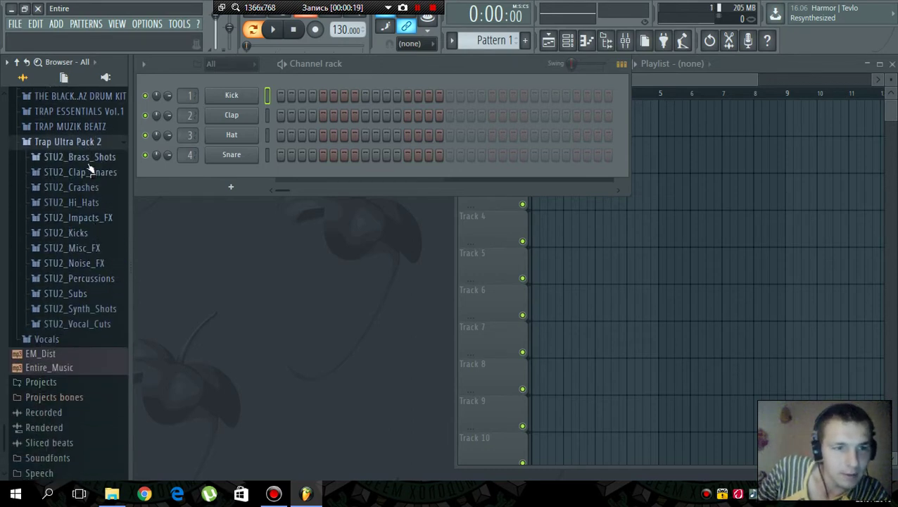
click(90, 290)
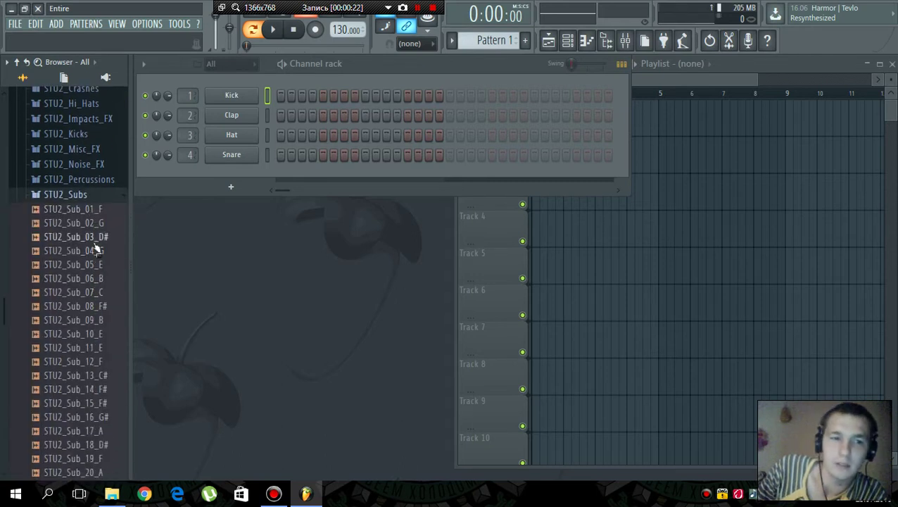
- Audition several sub samples in the STU2_Subs folder and load STU2_Sub_05_E onto the Kick channel
click(95, 240)
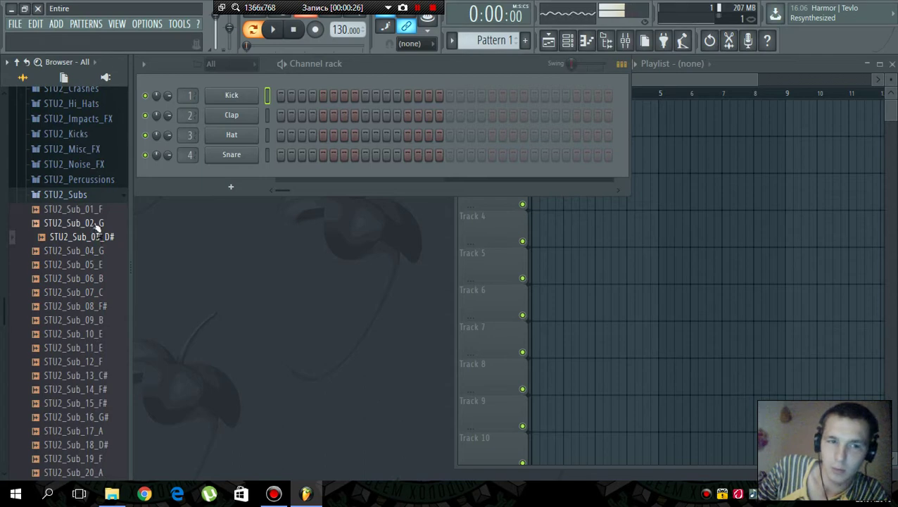
click(102, 211)
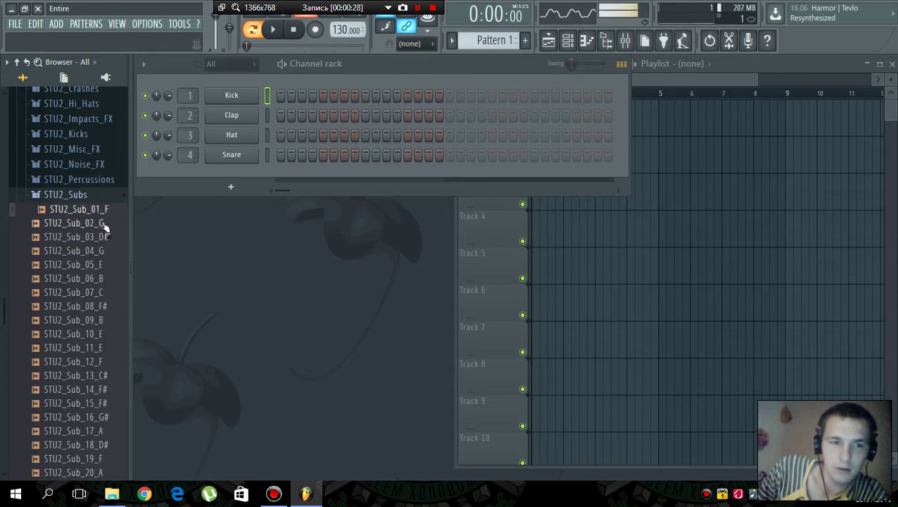
click(104, 306)
click(99, 362)
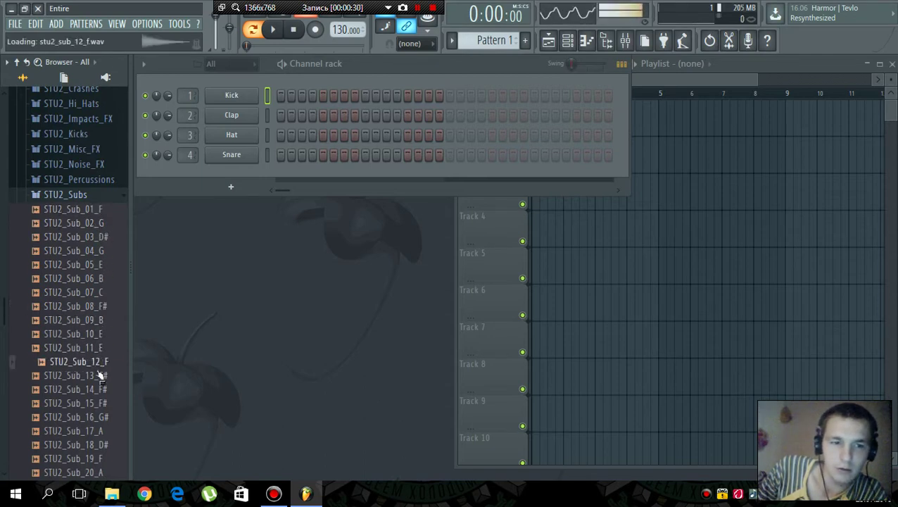
click(91, 347)
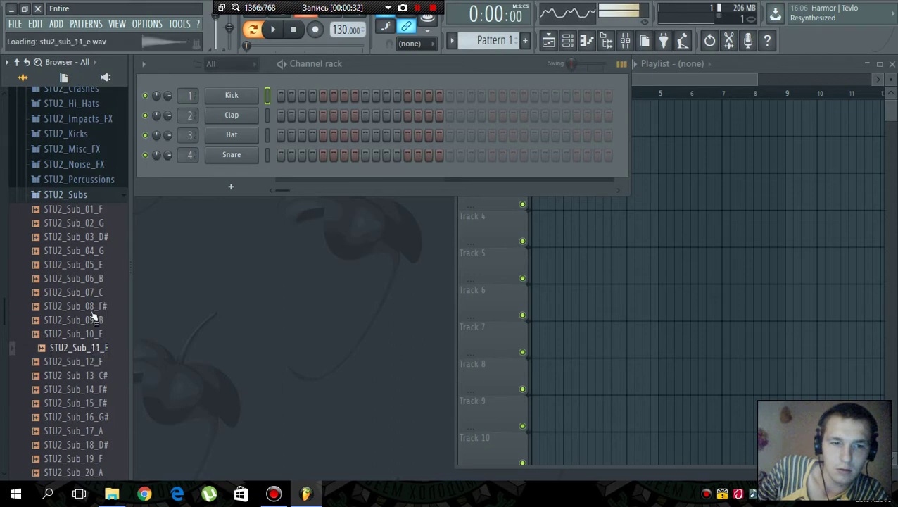
click(95, 265)
drag(94, 271, 247, 97)
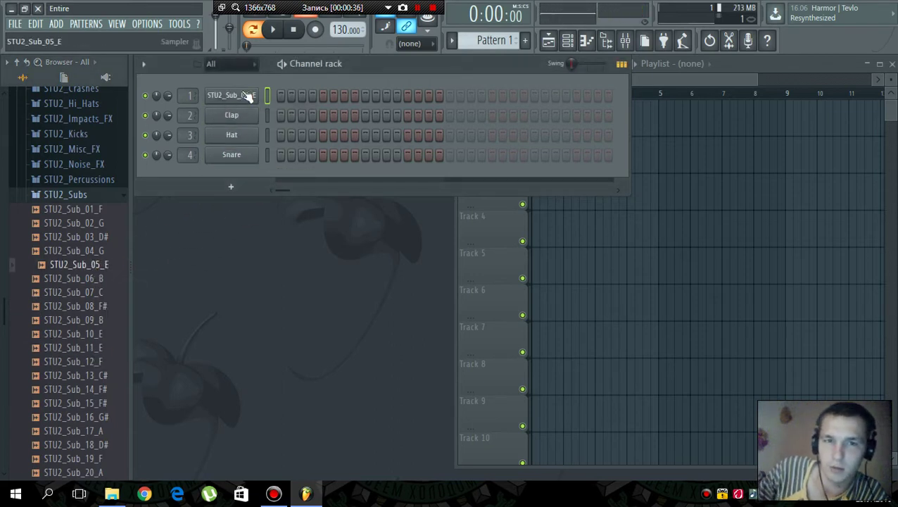
- Open the STU2_Sub_05_E sampler settings, preview the sample from its waveform and reposition the window
click(246, 97)
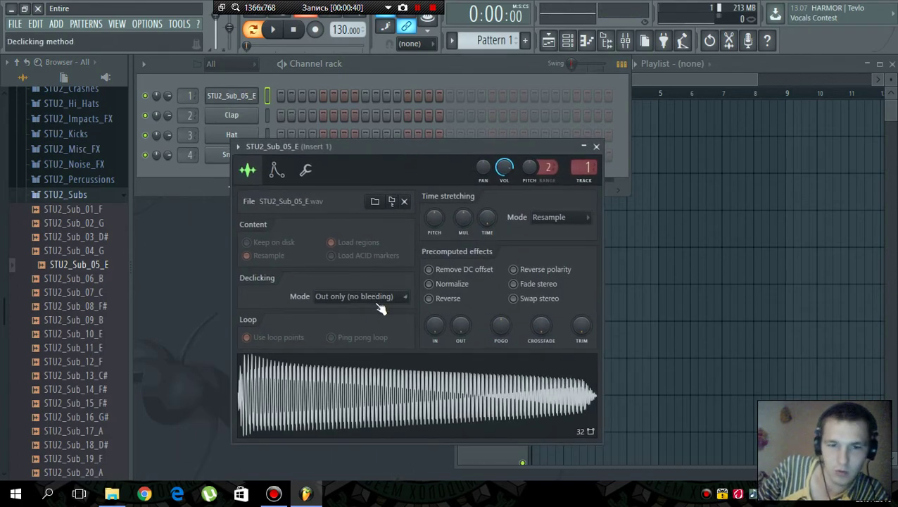
click(394, 399)
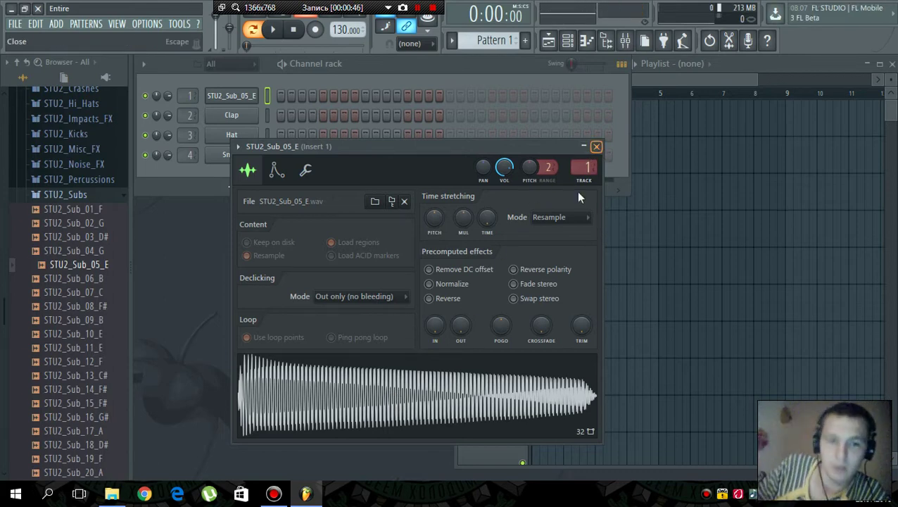
click(409, 374)
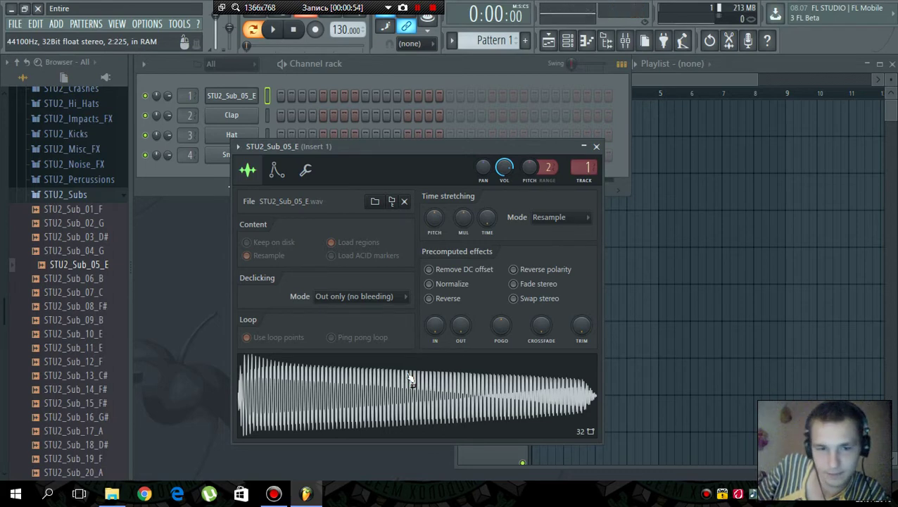
click(411, 379)
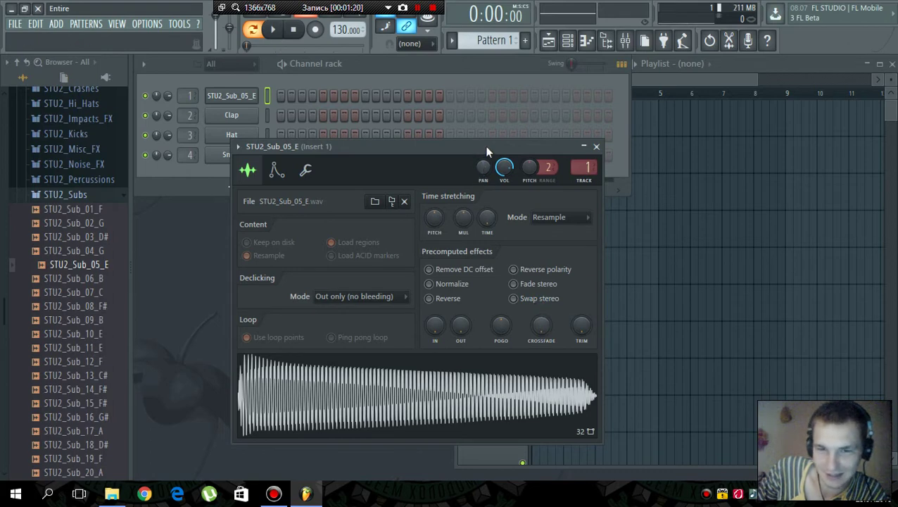
drag(487, 151, 554, 125)
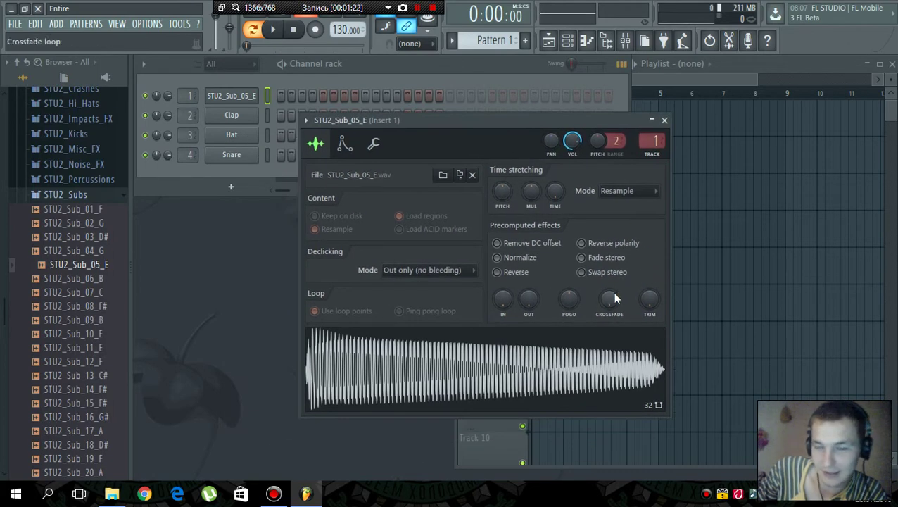
- Try loop crossfade amounts of about 37% and 31% on the sub sample, auditioning the sustained note
mouse_move(610, 299)
mouse_down()
mouse_move(610, 273)
mouse_move(613, 298)
mouse_up()
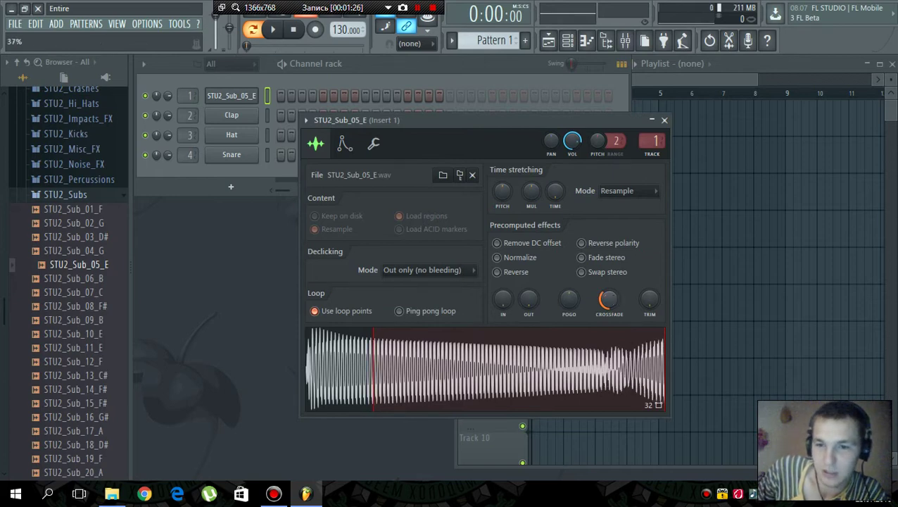
key(q)
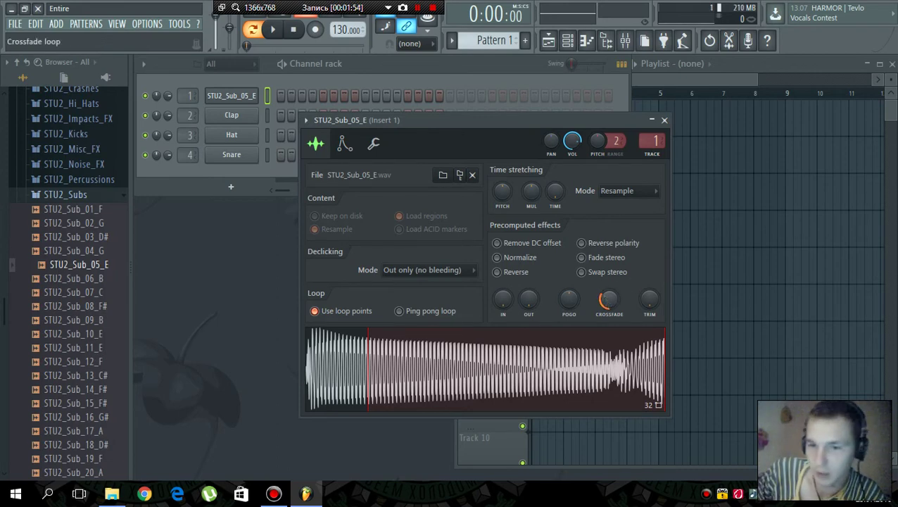
drag(608, 299, 606, 301)
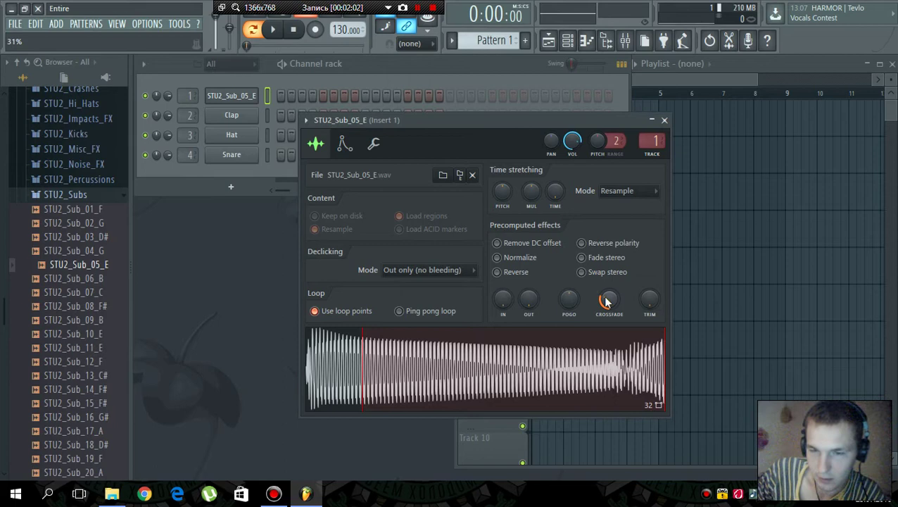
key(q)
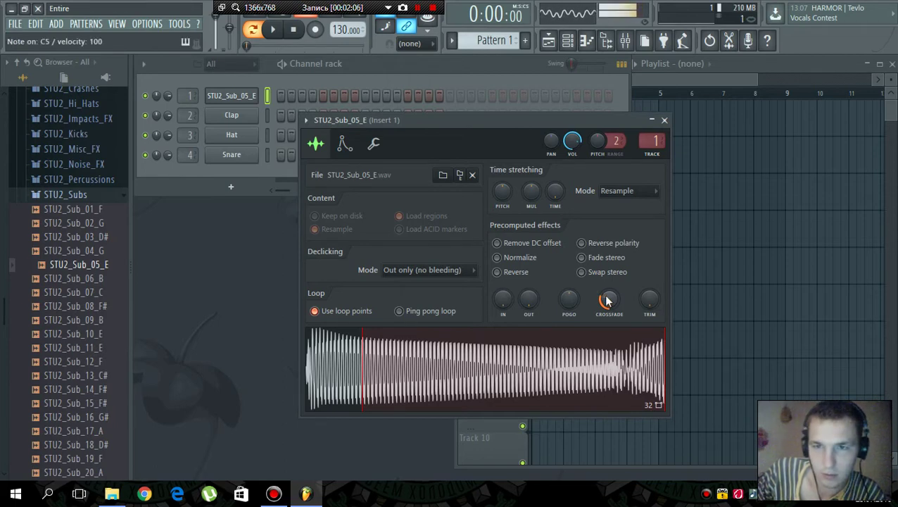
- Raise the sub sample's loop crossfade to its maximum, close the sampler settings and audition the notes
drag(607, 302, 607, 300)
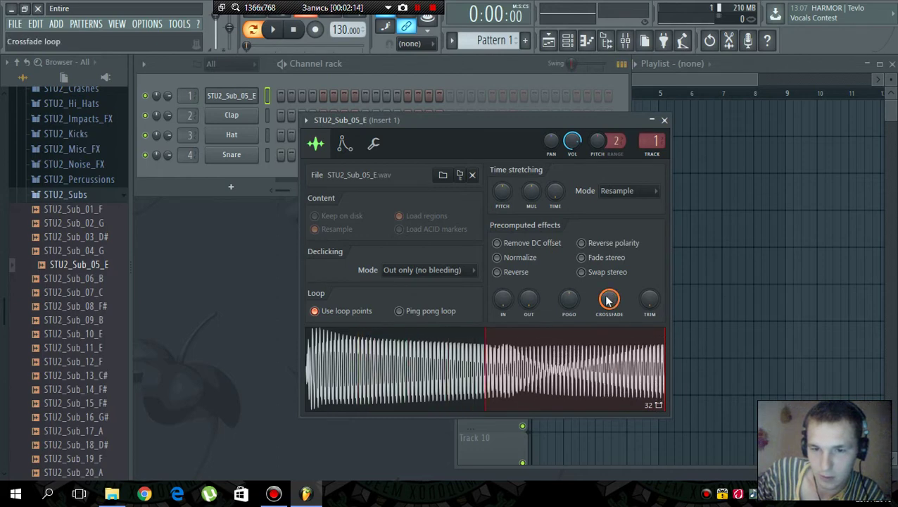
key(z)
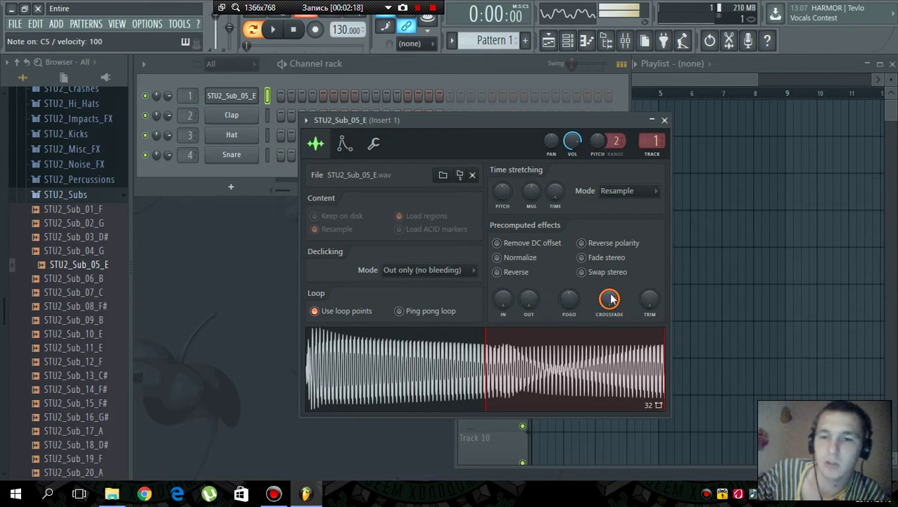
click(664, 120)
key(v)
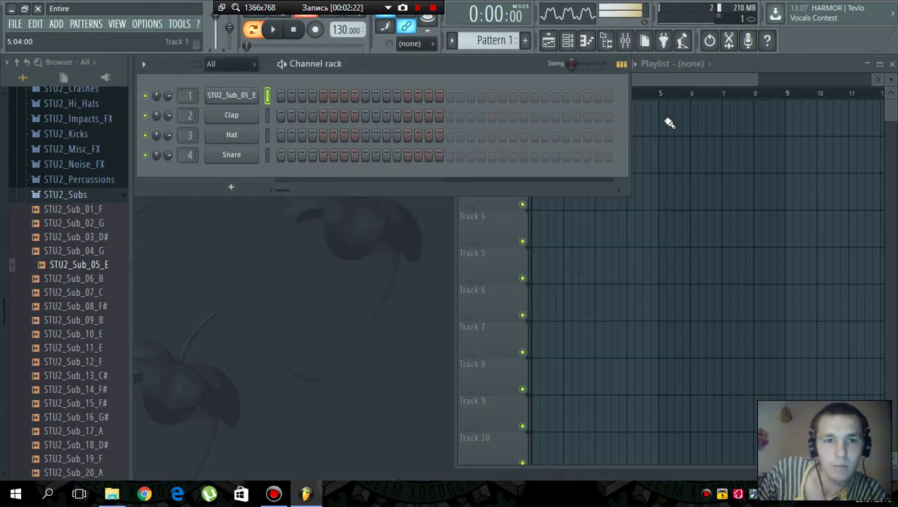
key(v)
key(v)
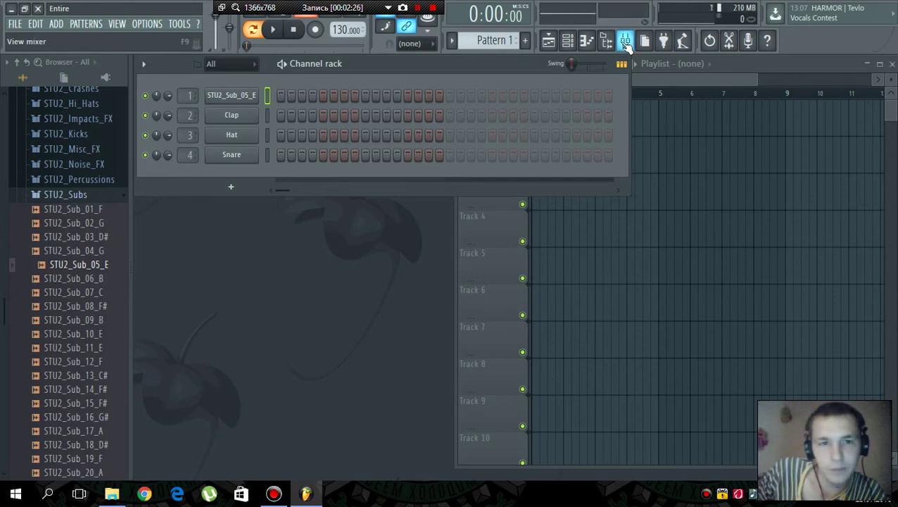
- Link the STU2_Sub_05_E channel to mixer insert 1 and add Fruity Parametric EQ 2 in its first effect slot
click(625, 41)
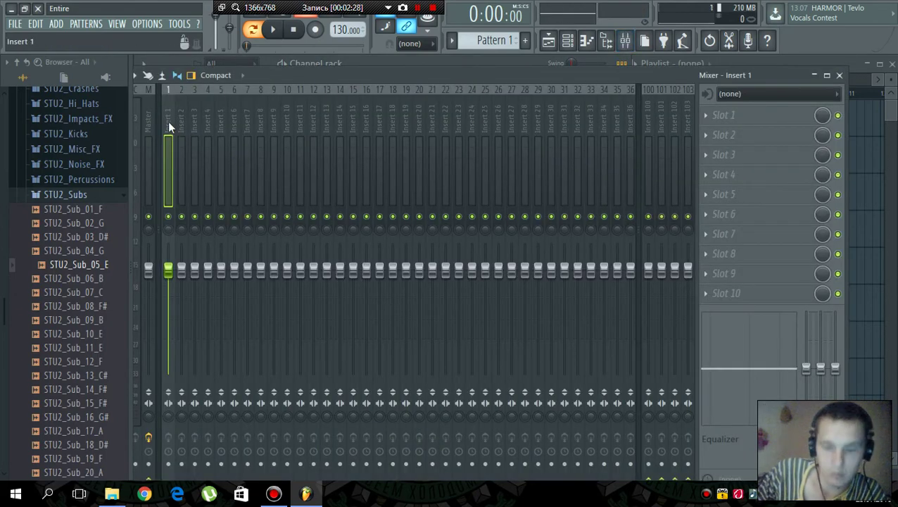
key(ctrl+l)
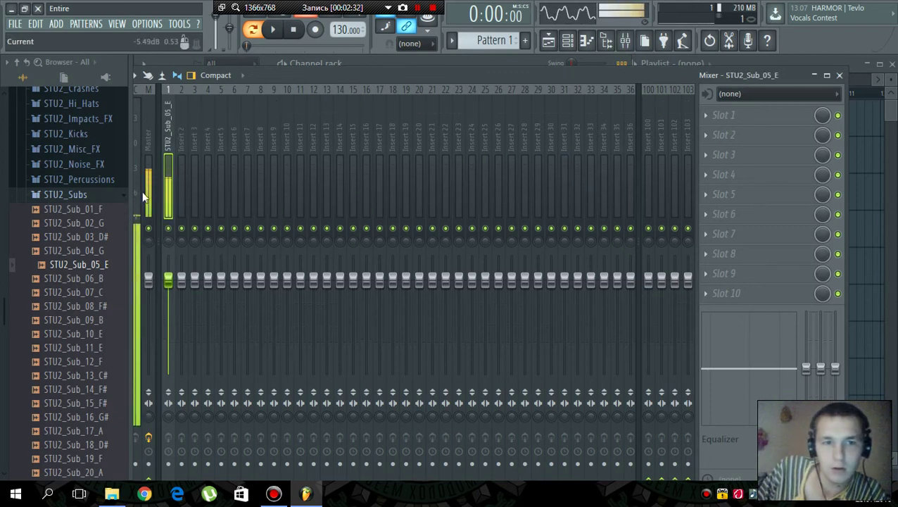
click(705, 116)
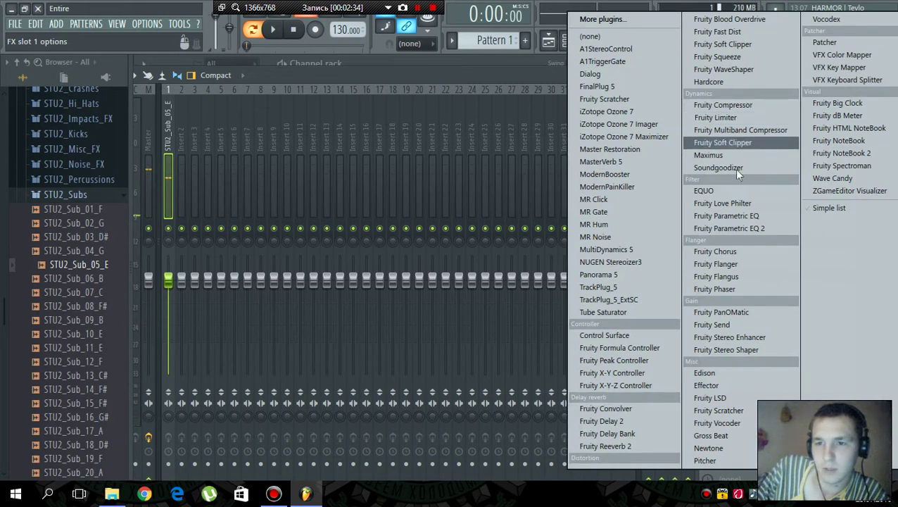
click(749, 229)
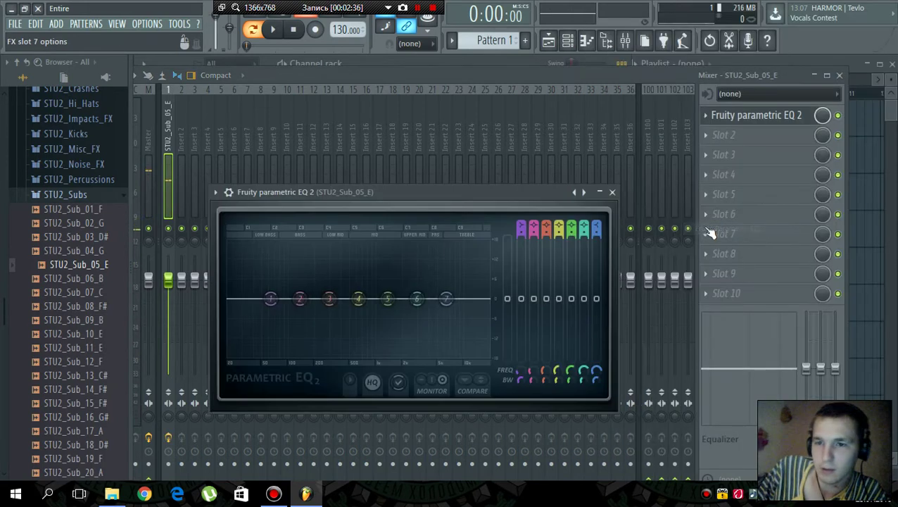
- Load a low-and-high-cut preset in the equalizer and lower its high-cut band into the upper-mid range
click(216, 191)
mouse_move(304, 232)
click(412, 255)
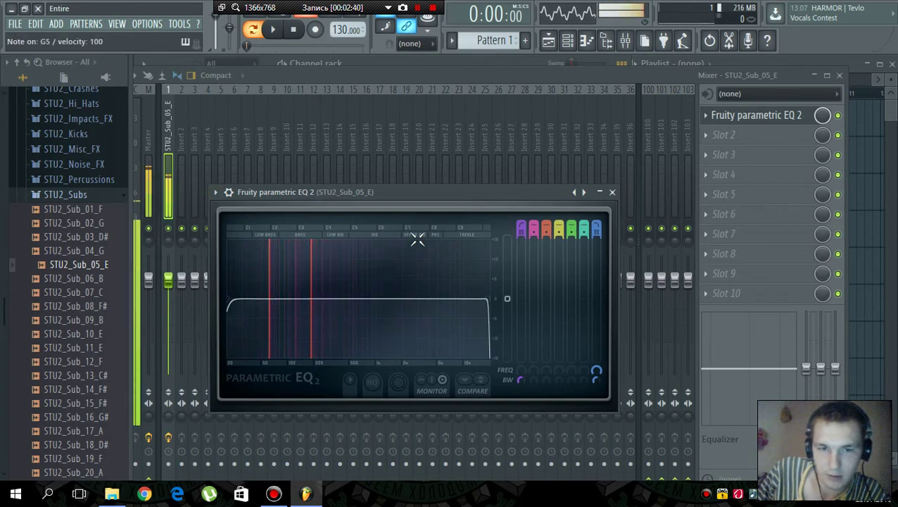
drag(481, 304, 410, 299)
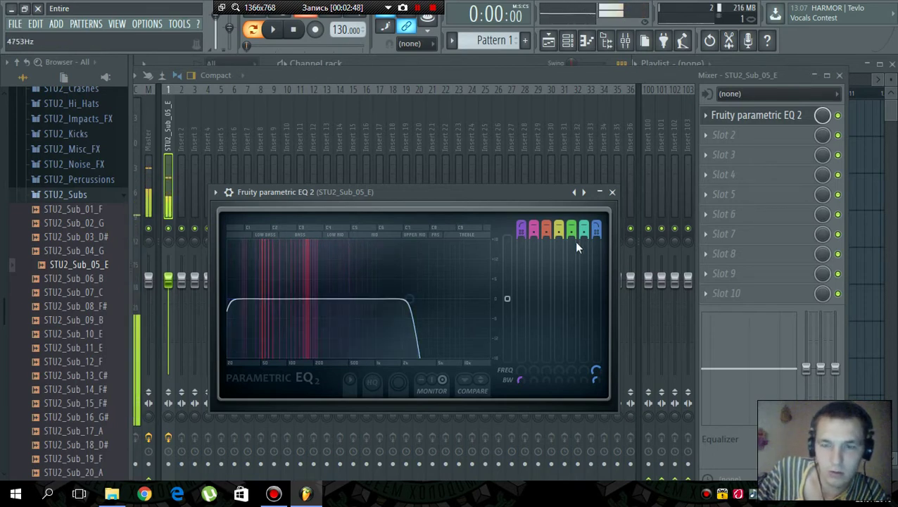
click(612, 193)
- Add Fruity Compressor in slot 2 of the sub's mixer track and load its Bass preset
click(718, 143)
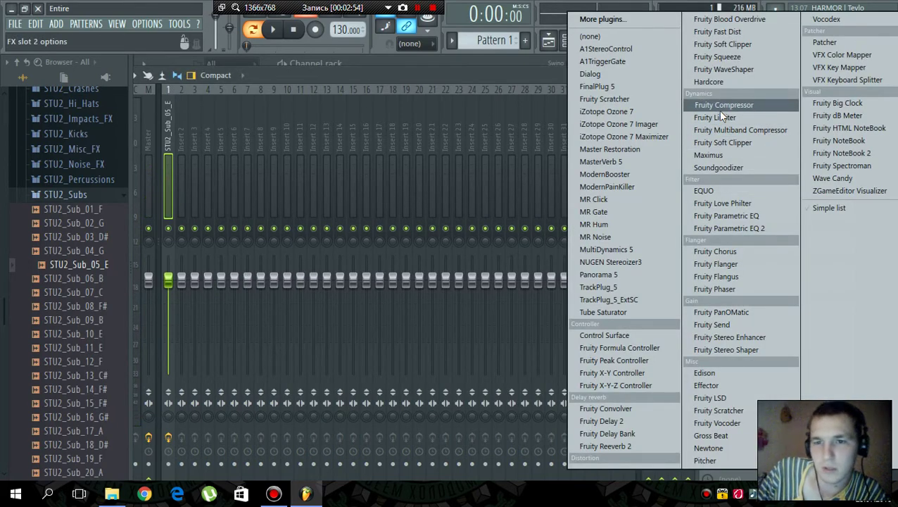
click(720, 109)
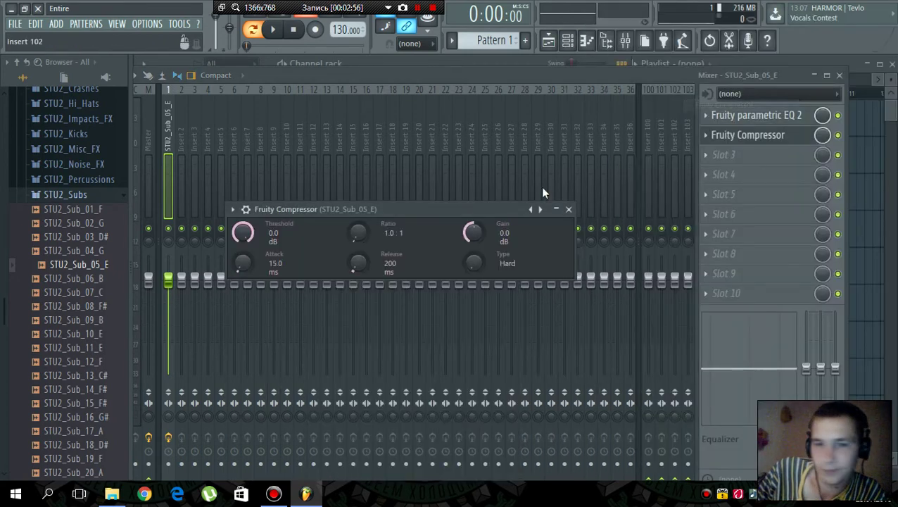
click(232, 210)
mouse_move(373, 244)
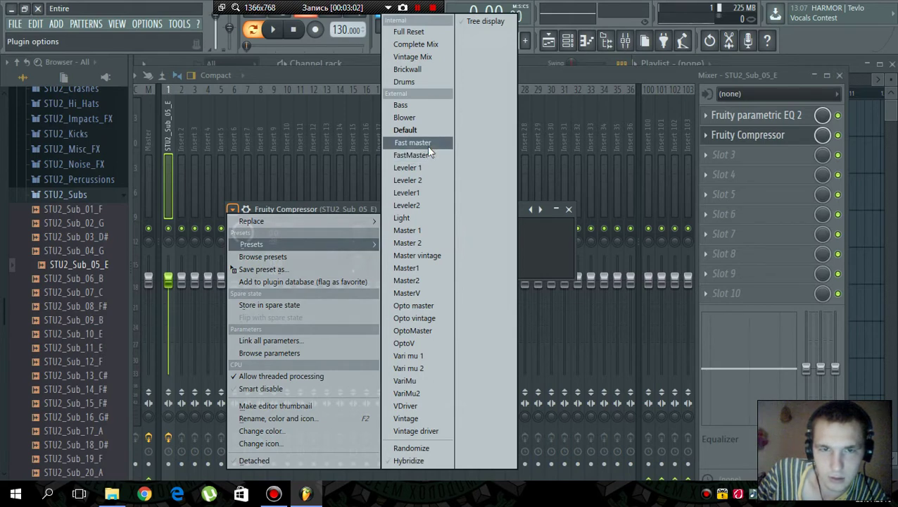
click(422, 106)
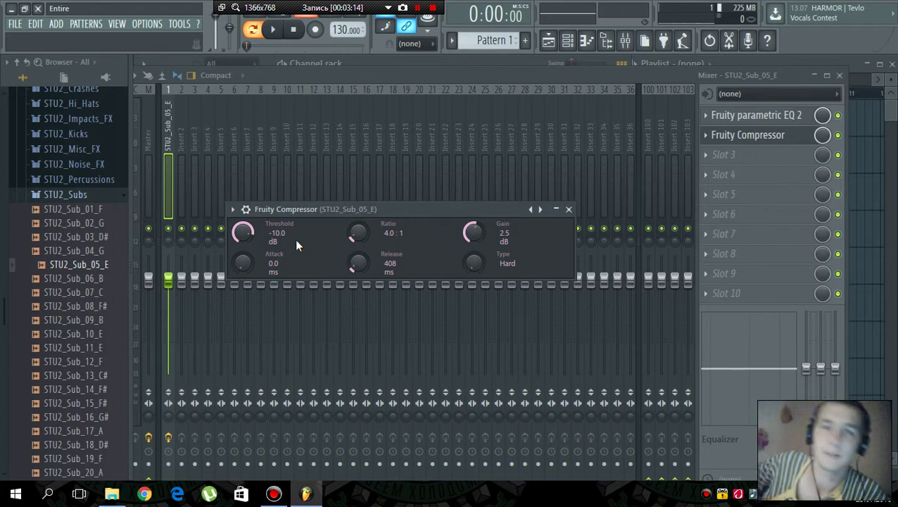
- Move the compressor window aside and audition sub notes through the effect chain
drag(362, 210, 402, 175)
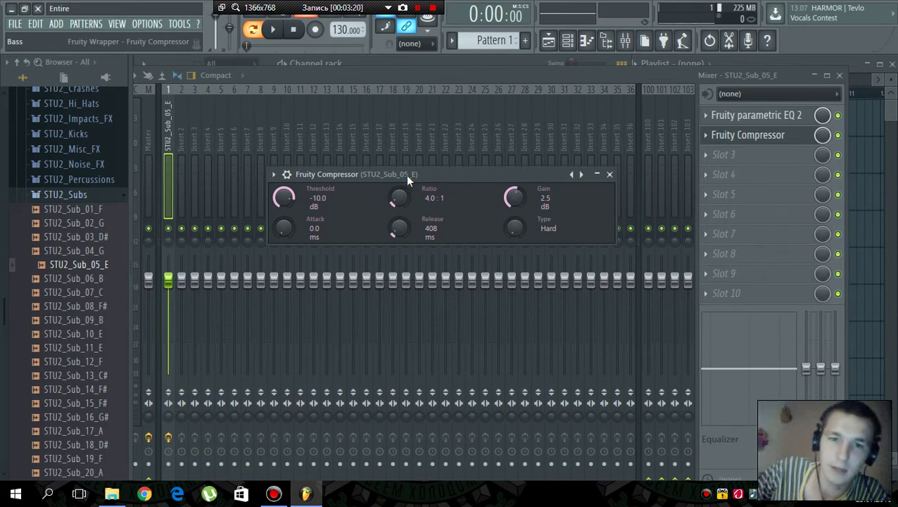
key(r)
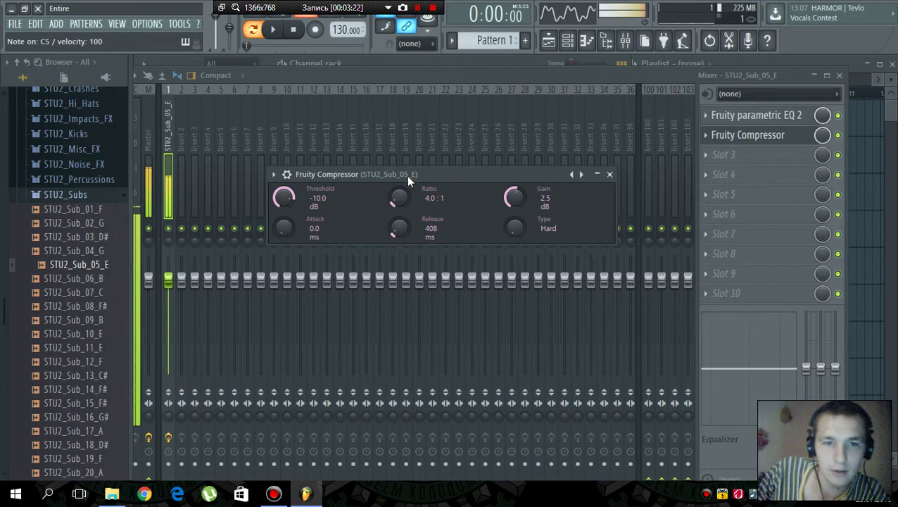
key(r)
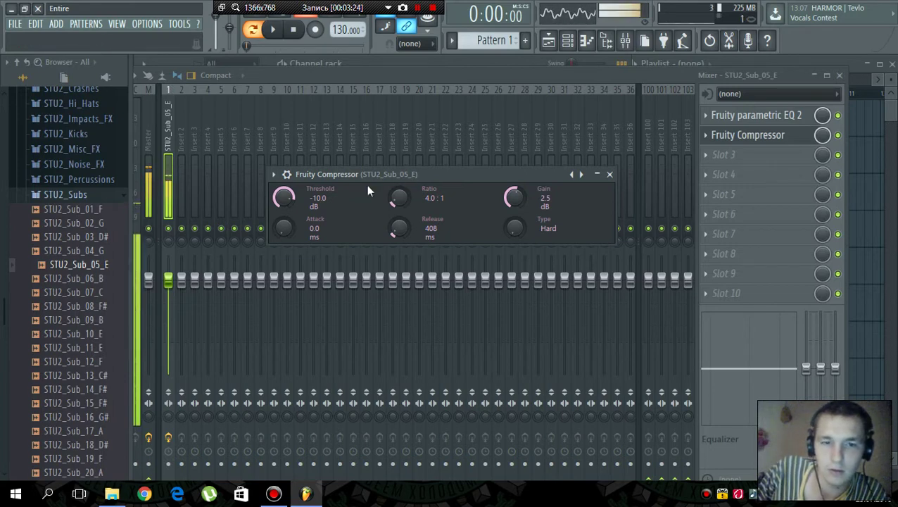
- Set the compressor's threshold to -7.0 dB and its gain to 1.0 dB, and close the compressor and mixer
drag(284, 201, 284, 199)
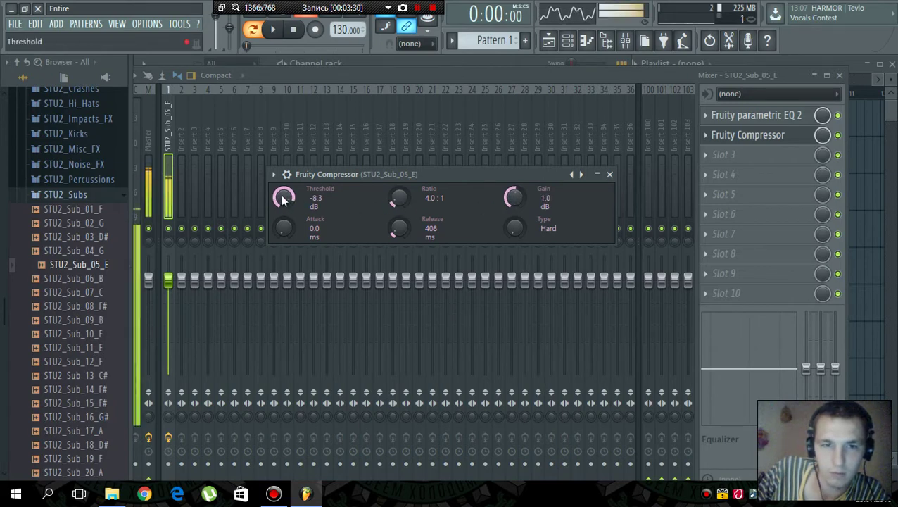
drag(284, 198, 283, 195)
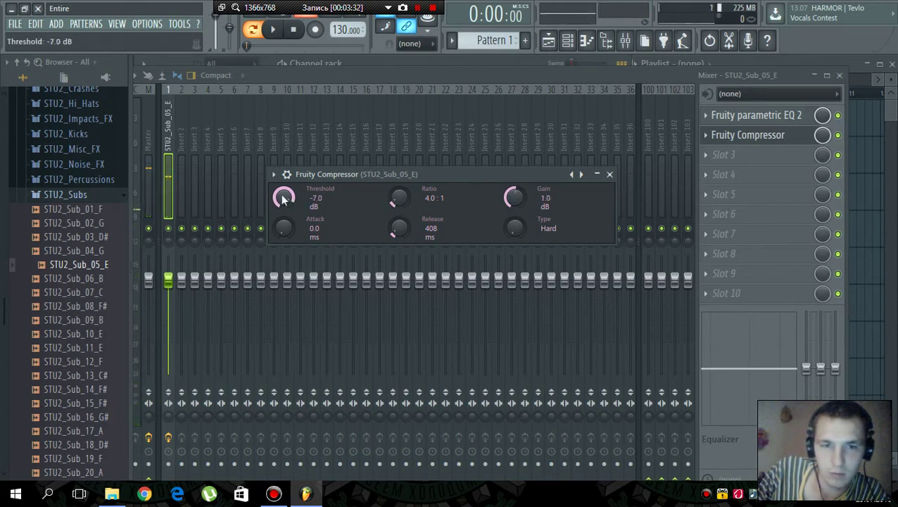
click(609, 174)
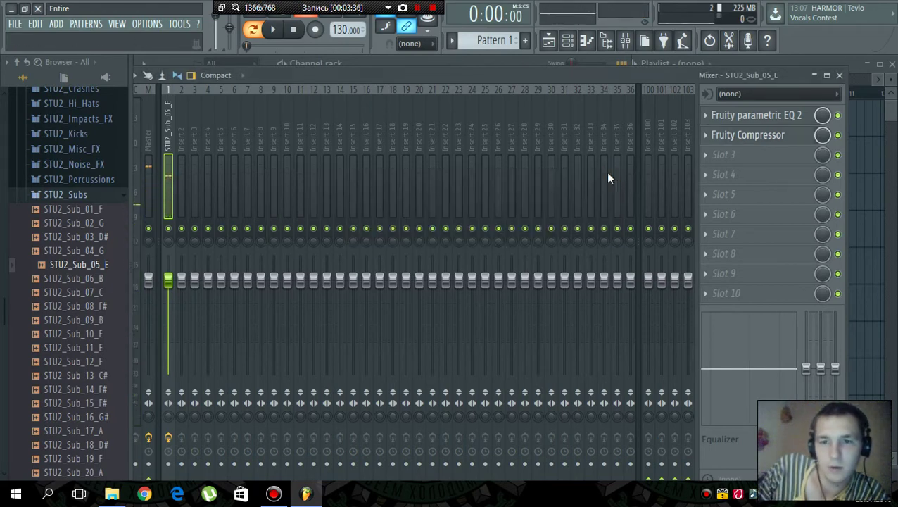
click(839, 75)
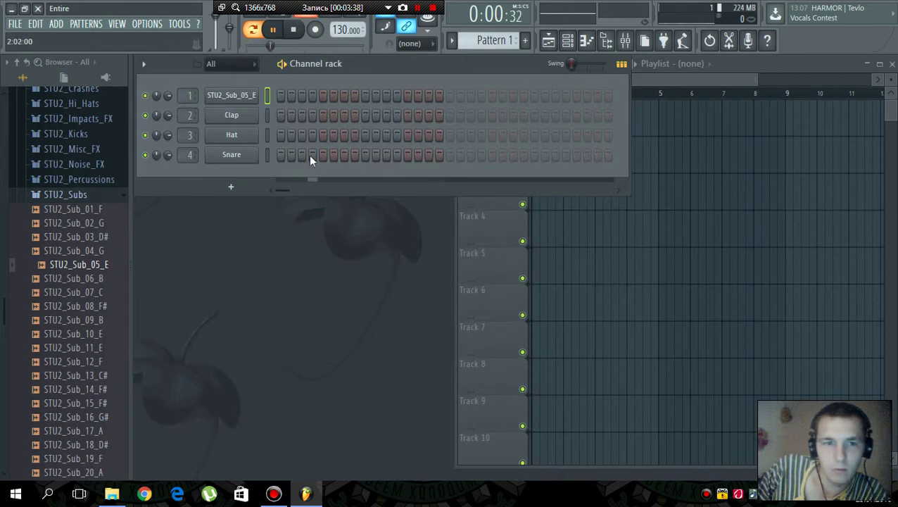
- Stop playback and replace the Clap channel's sample with STU2_Kick_04 from the Trap Ultra Pack 2 kicks
key(space)
click(86, 194)
scroll(88, 205, up, 2)
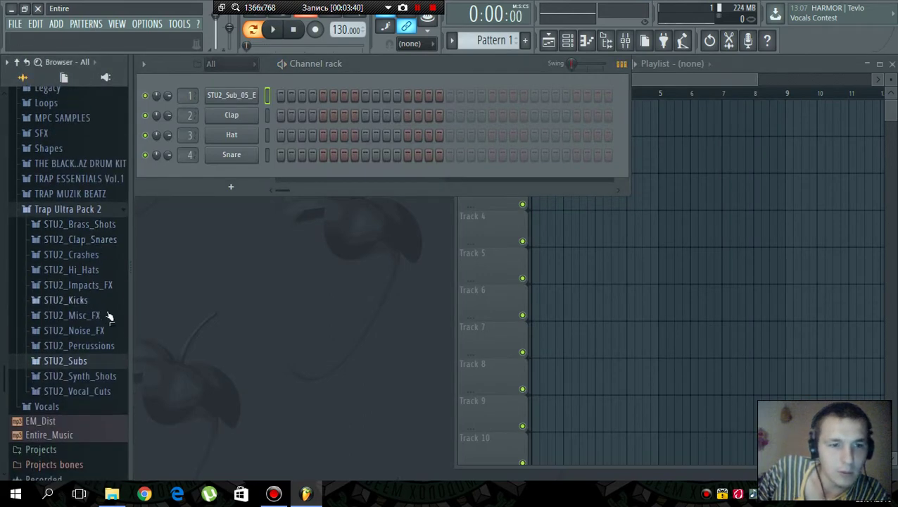
click(83, 301)
click(85, 273)
click(88, 301)
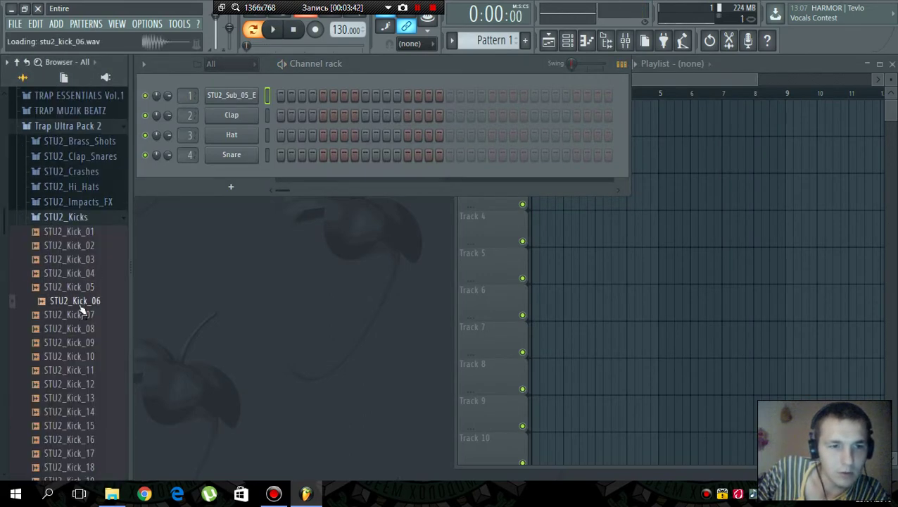
drag(89, 276, 233, 116)
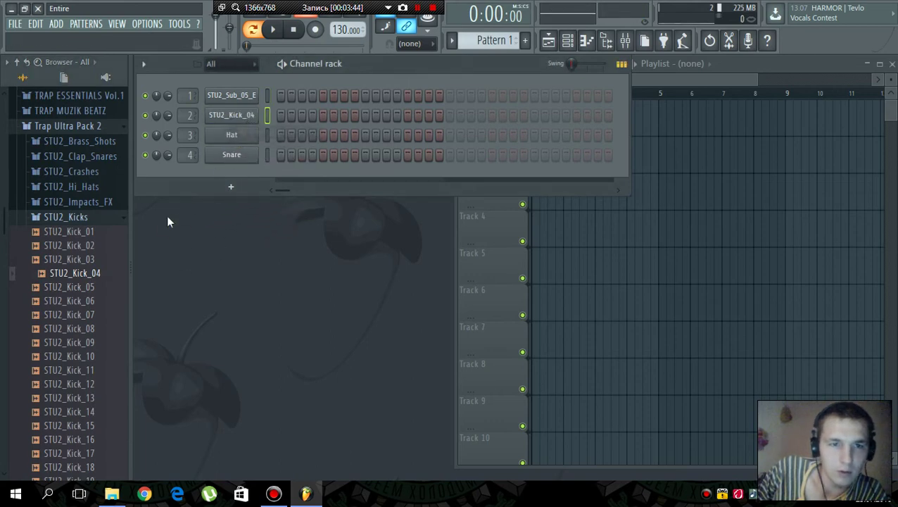
- Audition samples from STU2_Clap_Snares and replace the Hat channel's sound with STU2_Clap_Snare_07
click(99, 219)
click(107, 158)
click(104, 256)
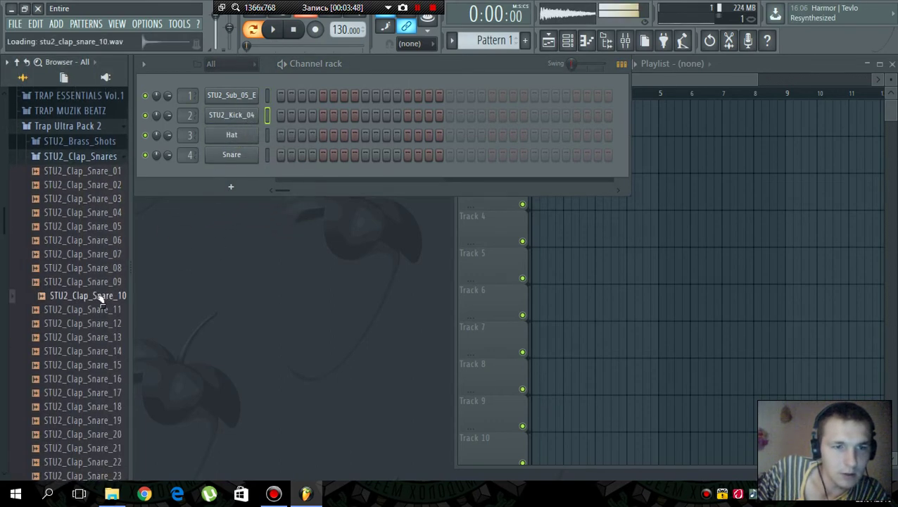
drag(104, 256, 232, 144)
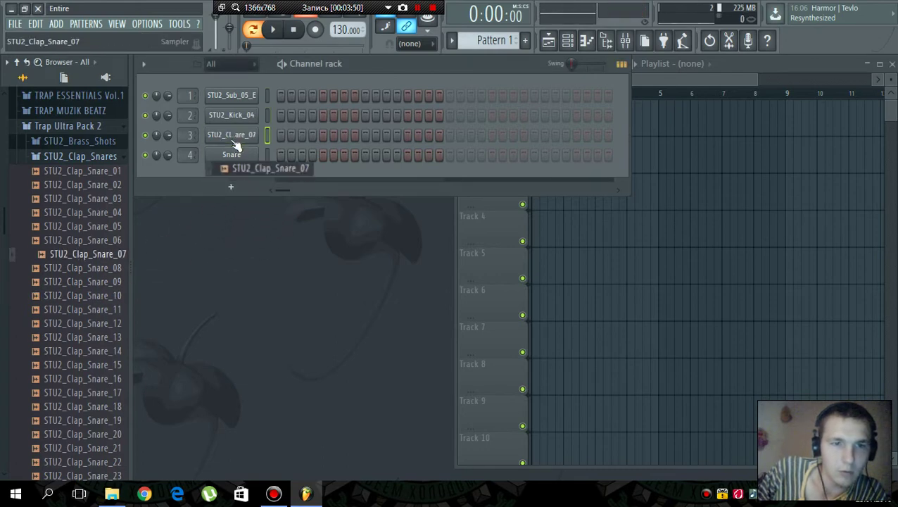
- Audition samples from STU2_Hi_Hats and replace the Snare channel's sound with STU2_HiHat_14
click(78, 155)
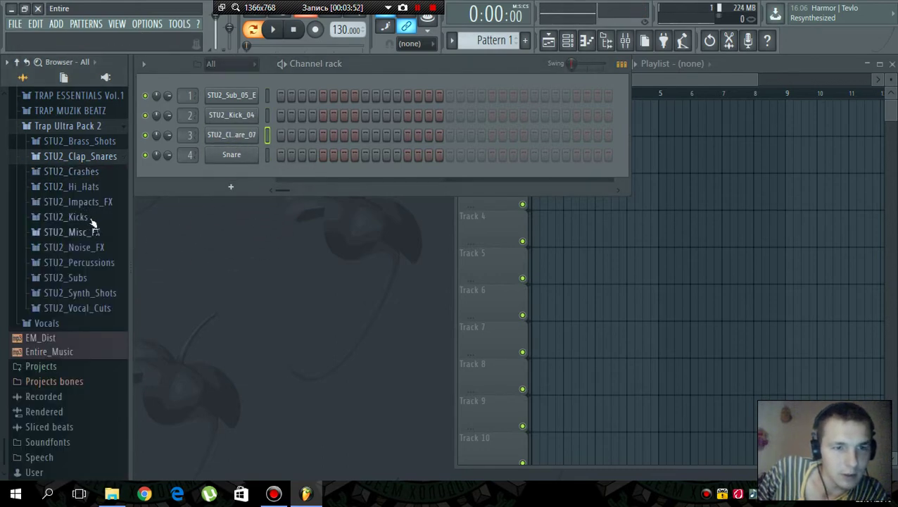
click(96, 189)
click(102, 230)
click(100, 215)
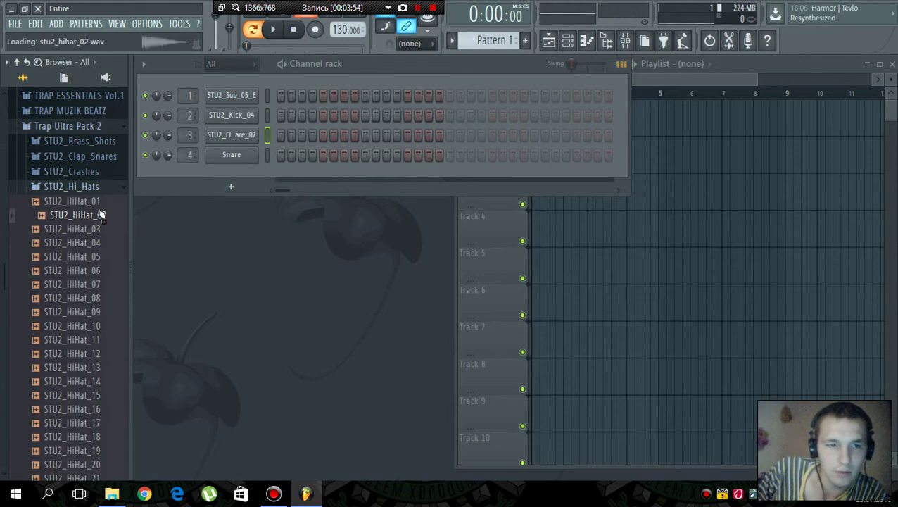
click(101, 243)
click(100, 257)
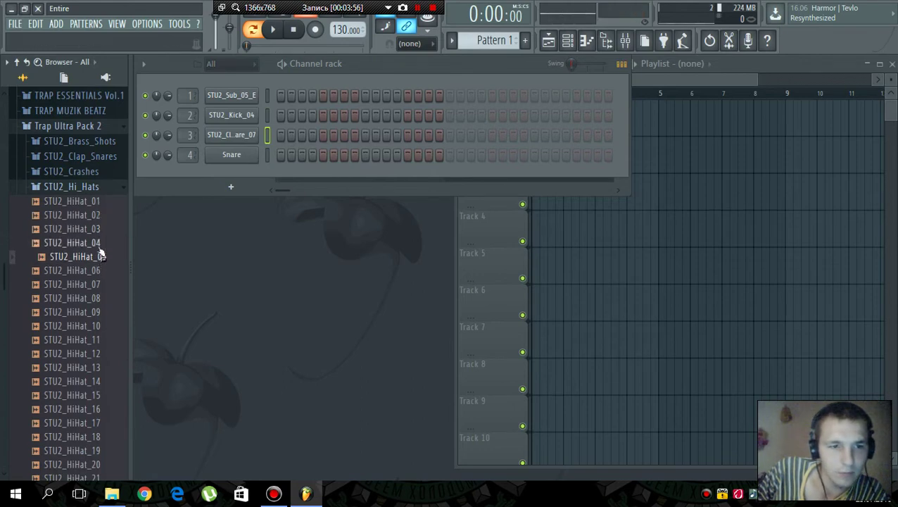
click(100, 243)
click(98, 256)
click(99, 284)
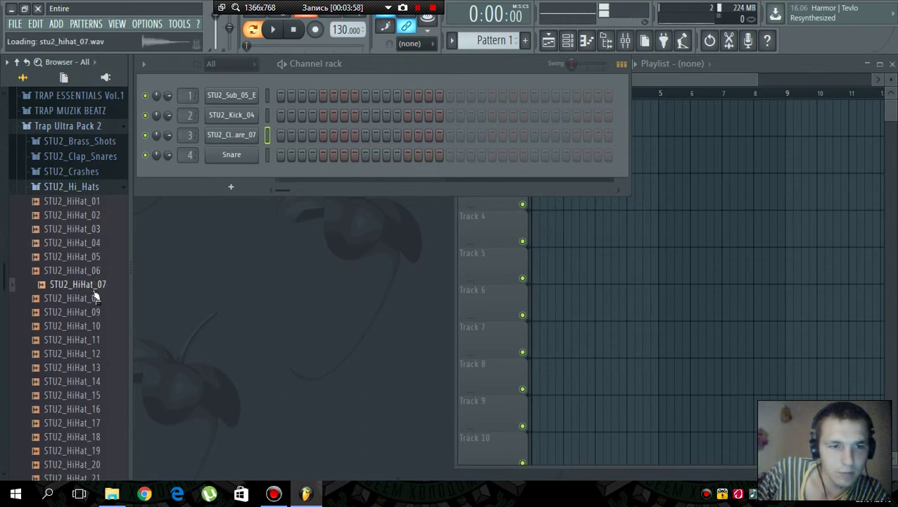
click(98, 298)
click(98, 312)
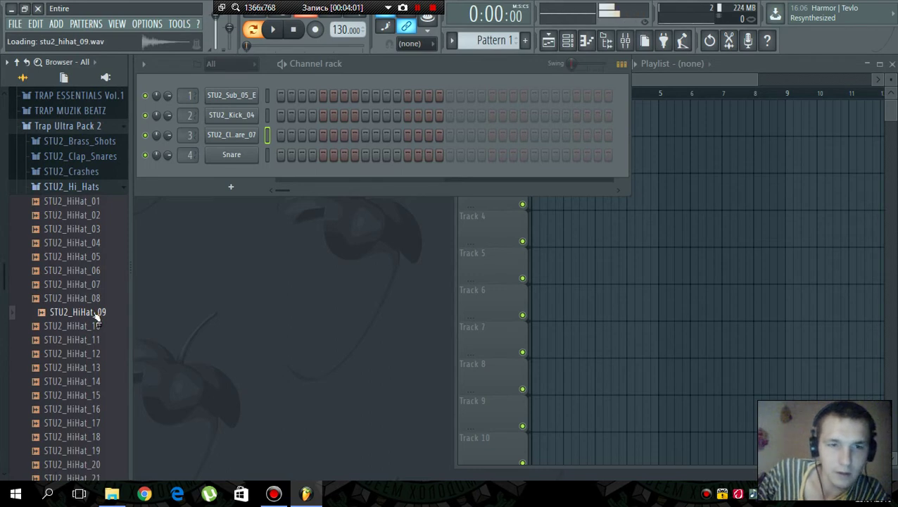
click(97, 325)
click(97, 353)
click(99, 367)
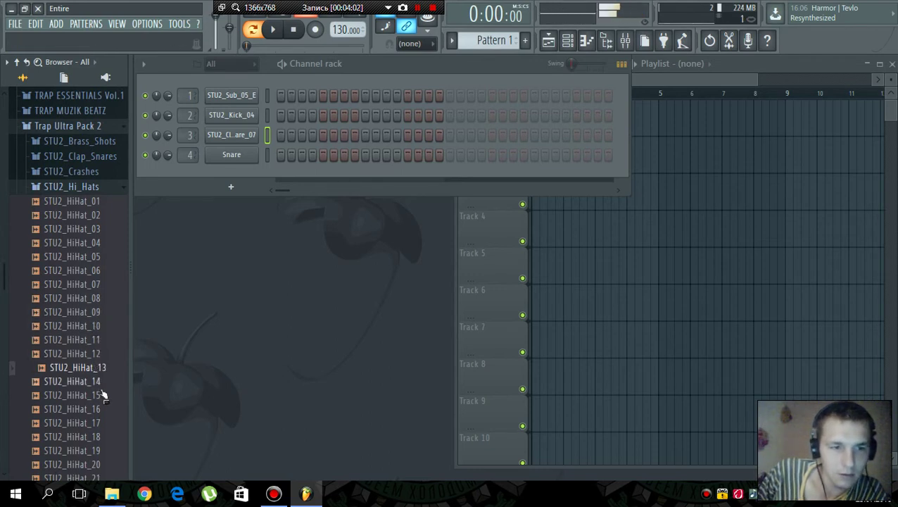
click(99, 381)
drag(154, 355, 236, 156)
- Adjust the quick fade-out of the STU2_HiHat_14 sample while auditioning the hit, and close its channel settings
click(245, 157)
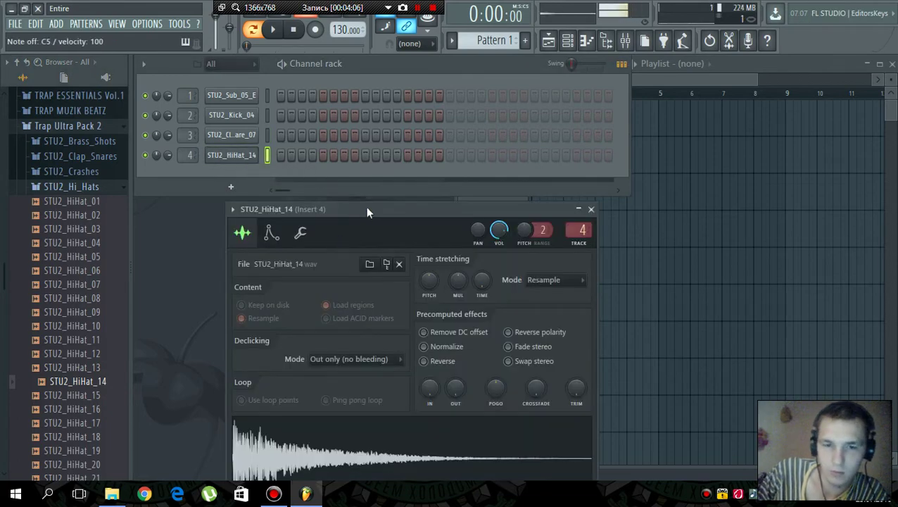
drag(378, 212, 490, 138)
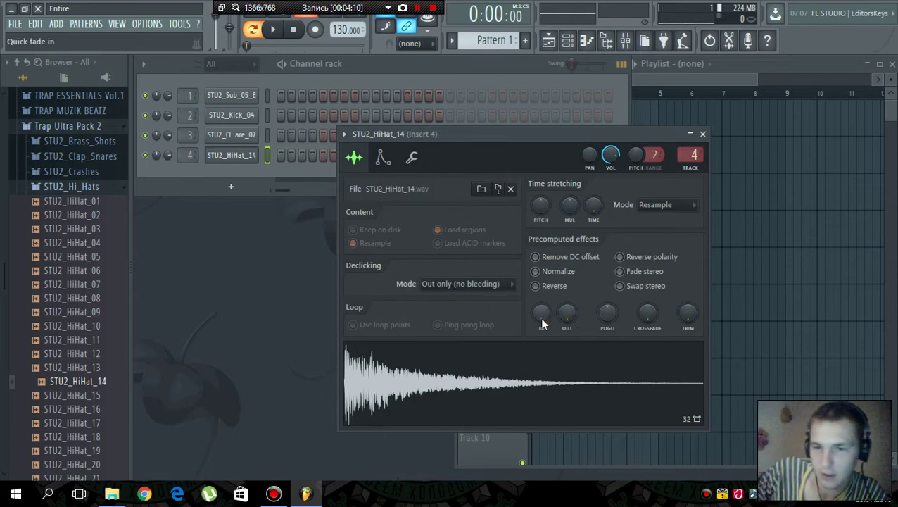
mouse_move(540, 318)
mouse_down()
mouse_move(540, 310)
mouse_move(541, 318)
mouse_up()
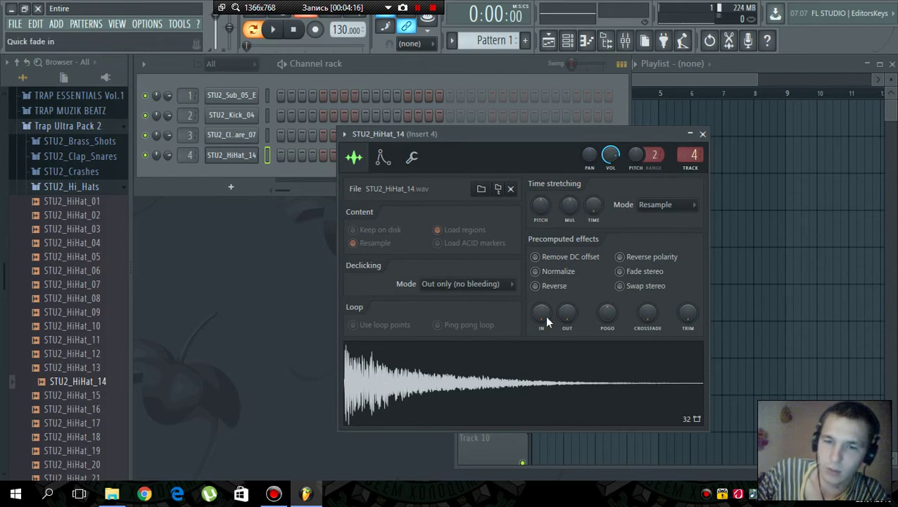
mouse_move(552, 318)
mouse_down()
mouse_move(552, 310)
mouse_move(552, 318)
mouse_move(567, 313)
mouse_move(567, 294)
mouse_move(567, 323)
mouse_up()
key(q)
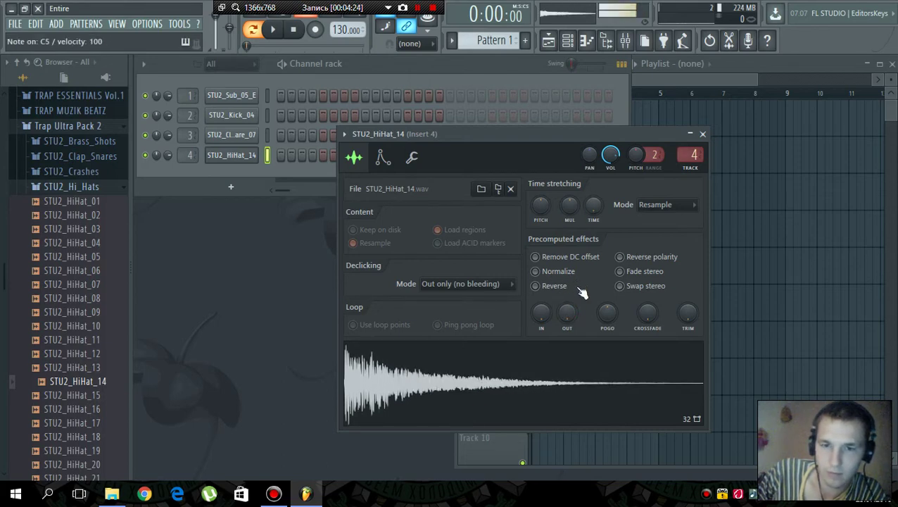
drag(568, 318, 569, 305)
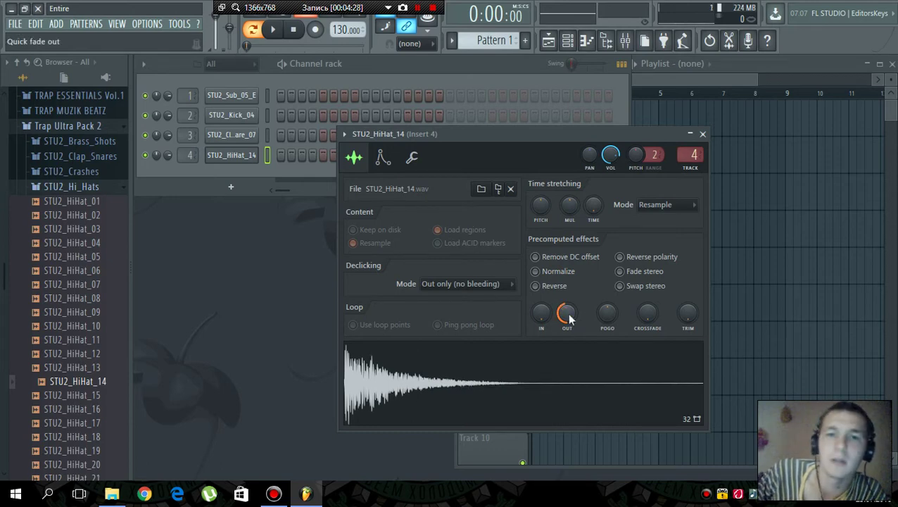
key(q)
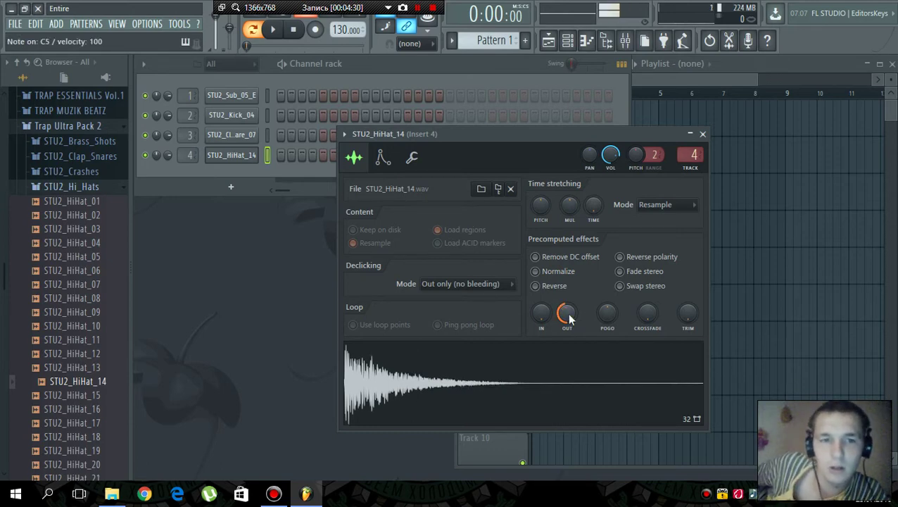
drag(568, 318, 569, 325)
key(q)
click(703, 134)
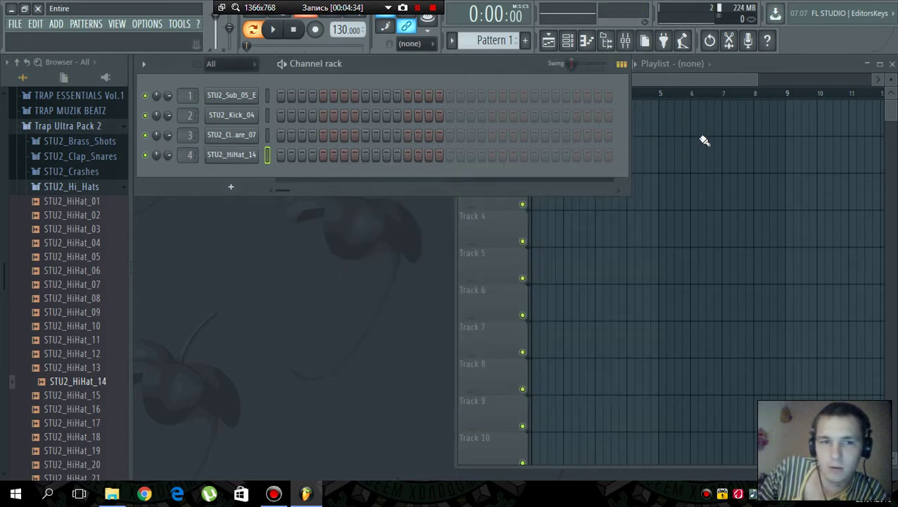
- Program Pattern 1 with kicks on steps 1, 7 and 23 and claps on steps 9 and 25 during playback
click(283, 117)
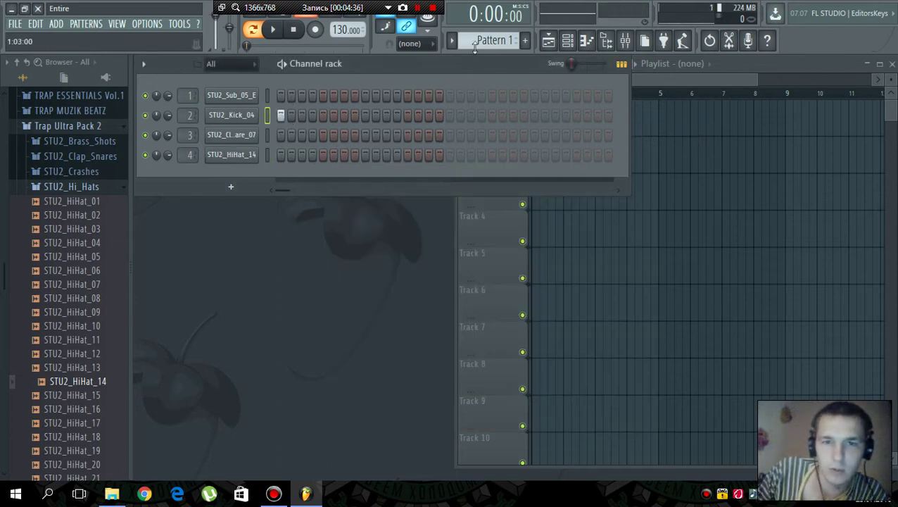
click(345, 115)
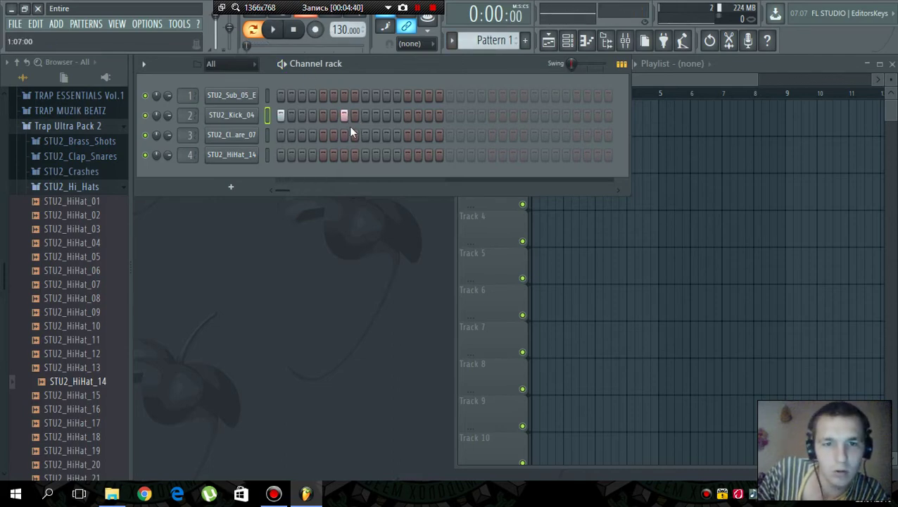
click(364, 135)
key(space)
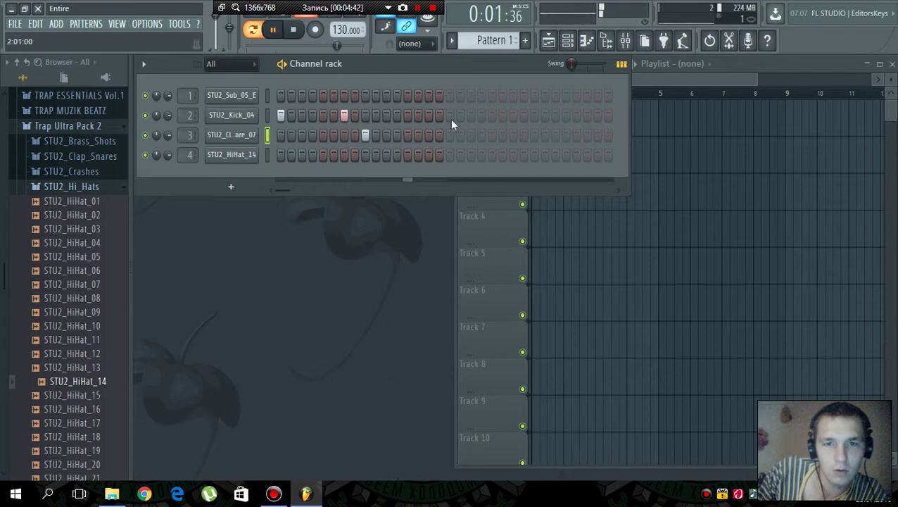
click(534, 134)
click(513, 115)
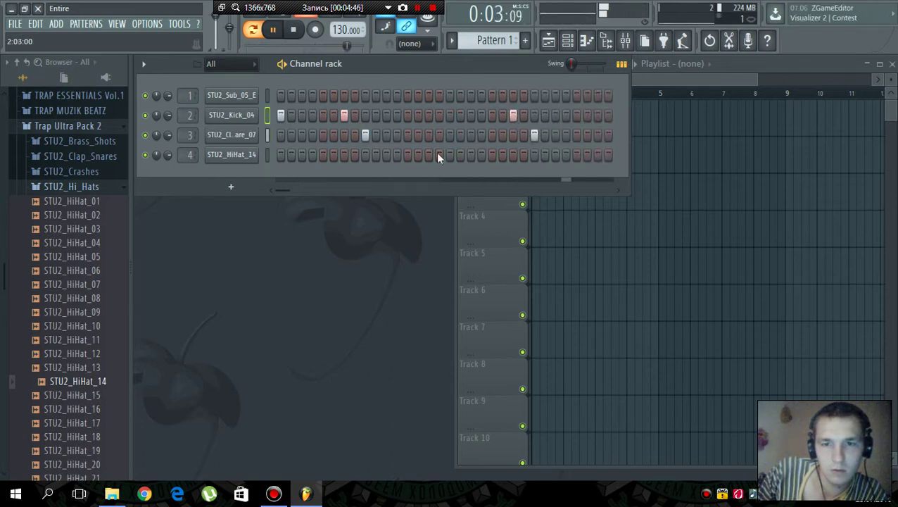
- Place four Pattern 1 clips back to back on playlist Track 1, covering bars 1 to 8, and start playback
click(647, 124)
drag(648, 124, 517, 126)
mouse_move(626, 127)
mouse_down()
mouse_move(643, 120)
mouse_move(627, 124)
mouse_up()
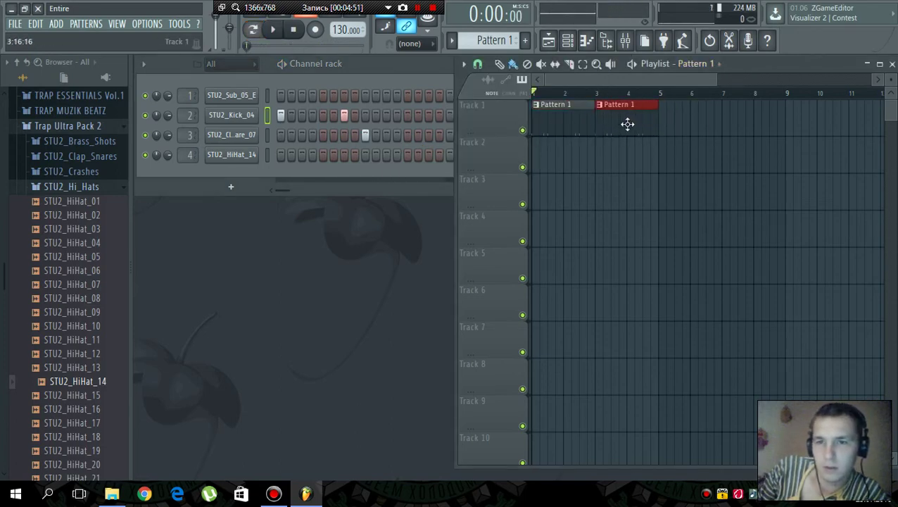
click(667, 129)
click(729, 126)
key(space)
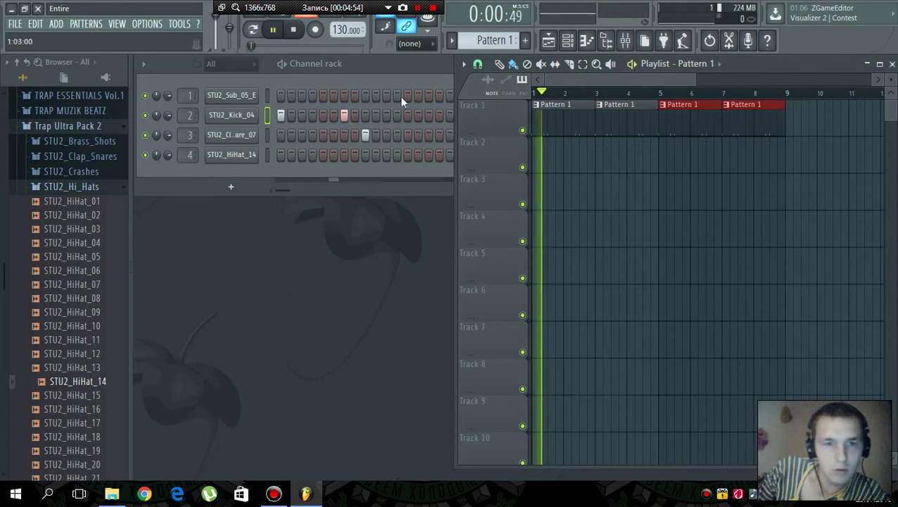
- Create Pattern 2 and program its first bar with STU2_HiHat_14 hits on steps 1, 3, 7 and 13 to 16, checking by playback
click(525, 40)
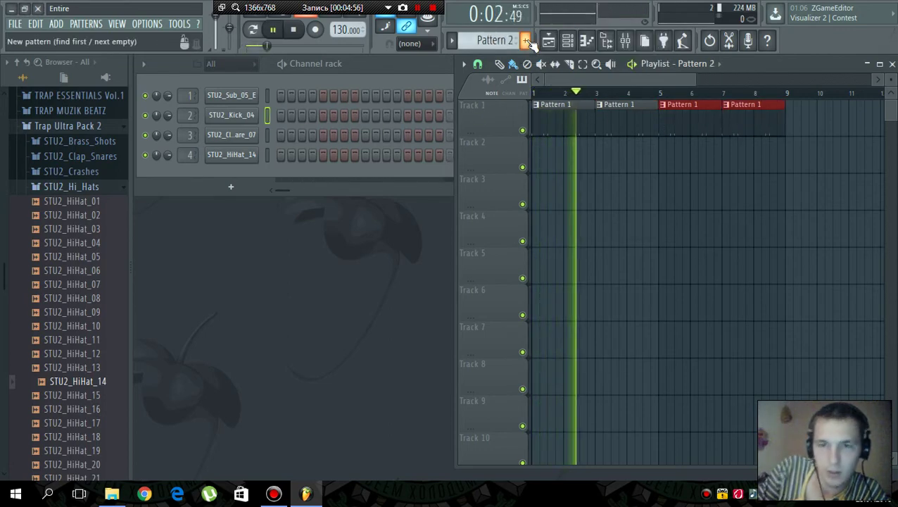
key(space)
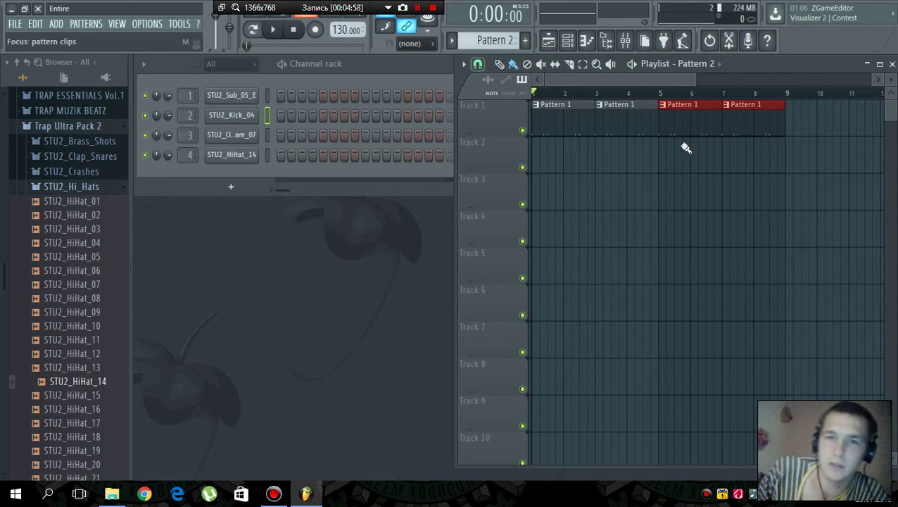
click(271, 159)
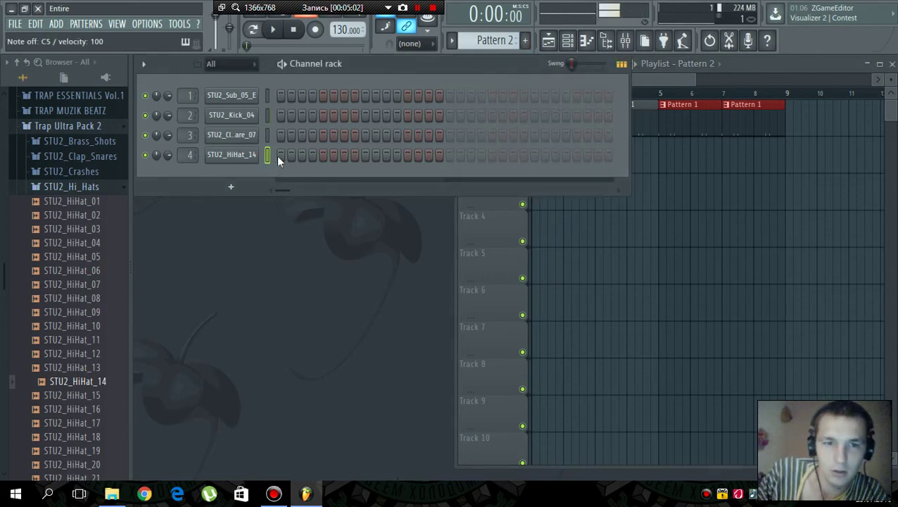
click(281, 155)
click(301, 155)
key(space)
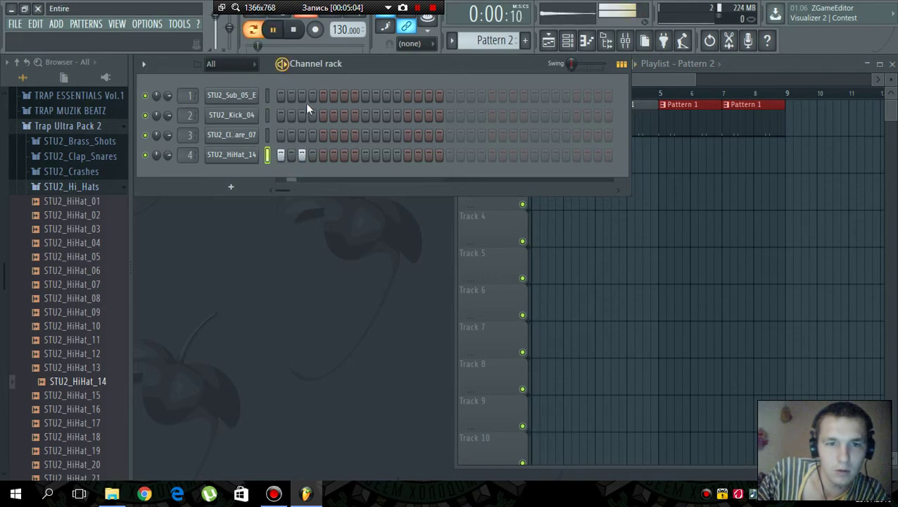
click(344, 154)
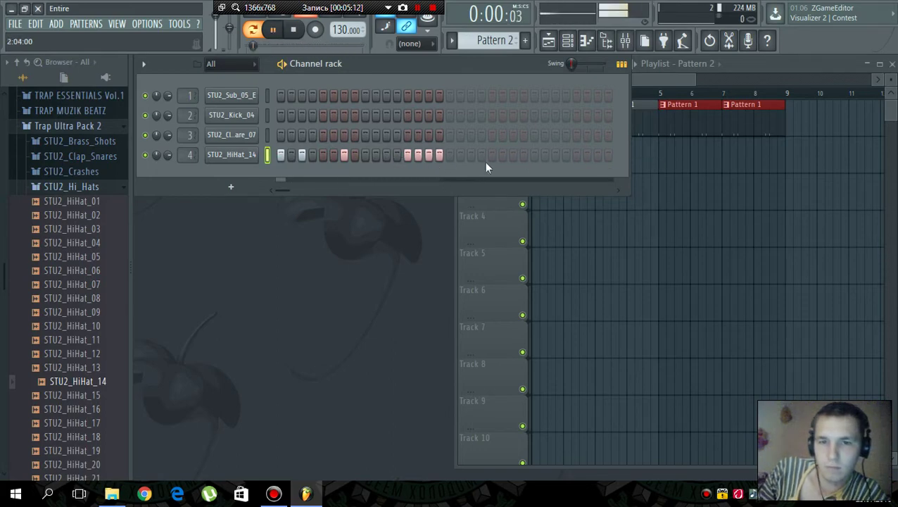
key(space)
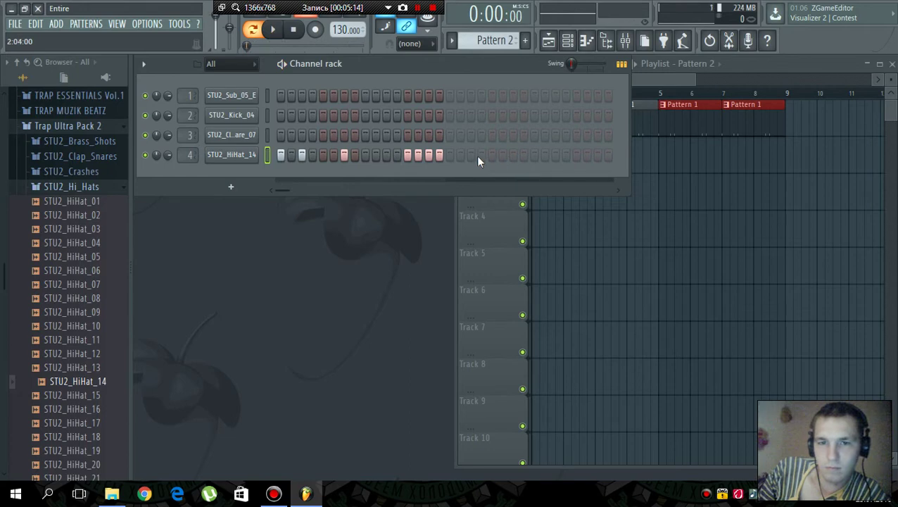
- Extend the Pattern 2 hi-hats into a second bar with hits on steps 17, 20, 23, 25 and 29, and audition the pattern
click(451, 156)
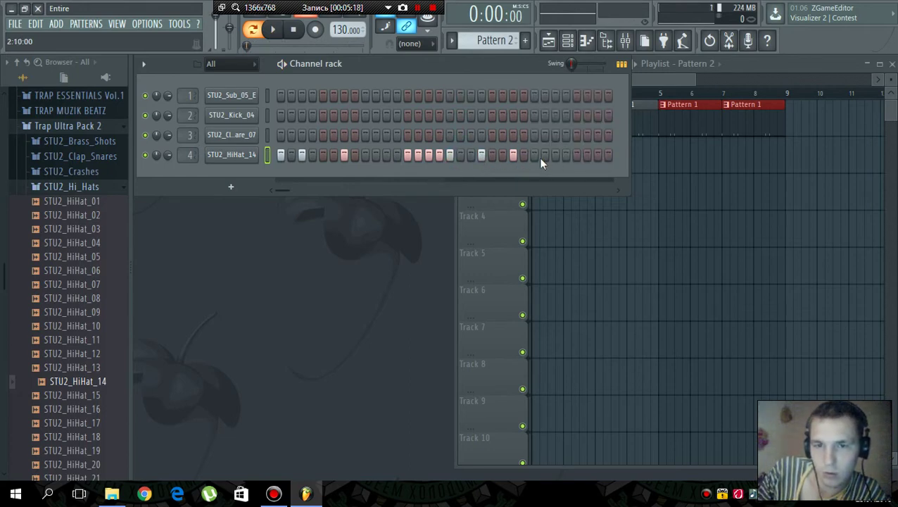
click(576, 155)
key(space)
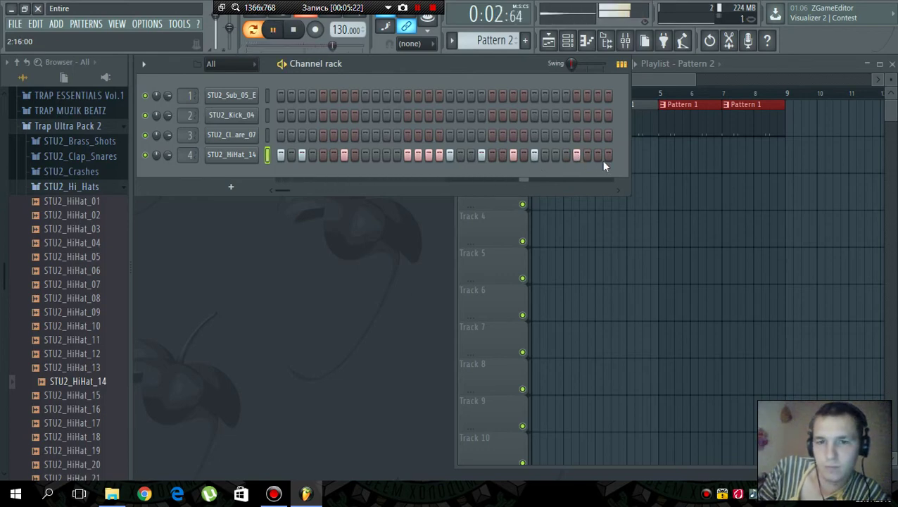
key(space)
- Place four Pattern 2 clips back to back on playlist Track 2, covering bars 1 to 8
click(648, 71)
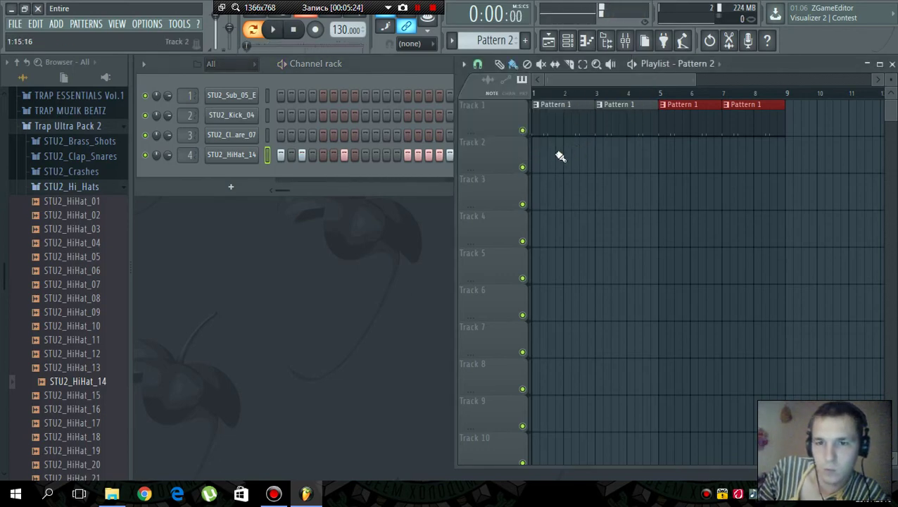
drag(536, 164, 693, 162)
drag(750, 164, 708, 162)
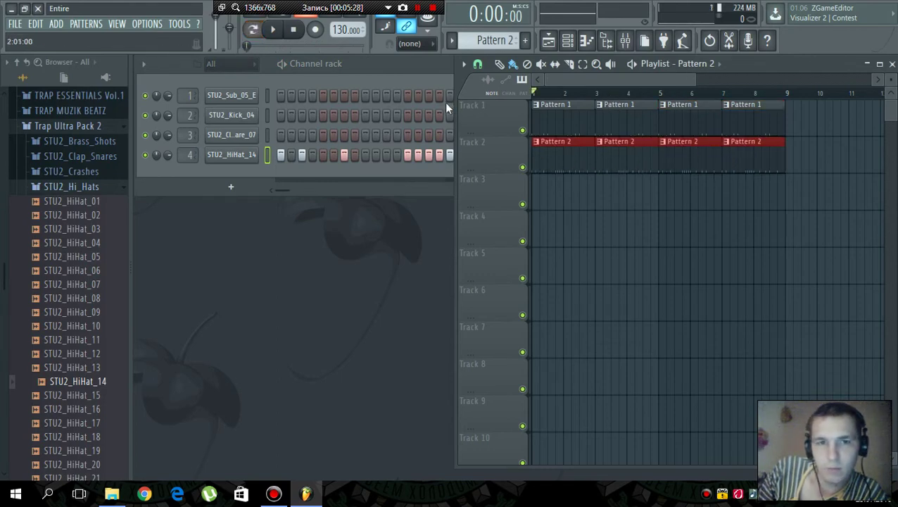
- Set the STU2_HiHat_14 channel volume to 76% during playback, and collapse the open sample pack folders in the browser
key(space)
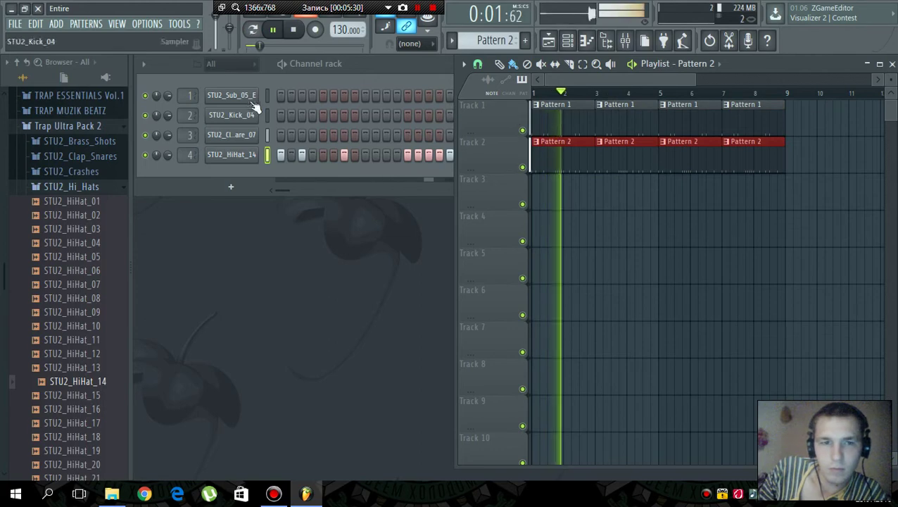
drag(168, 154, 168, 158)
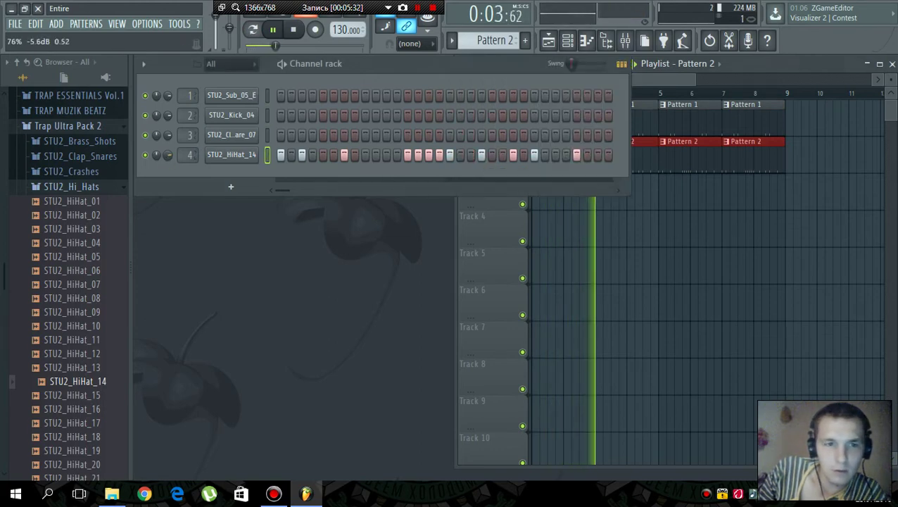
click(98, 126)
scroll(67, 208, up, 4)
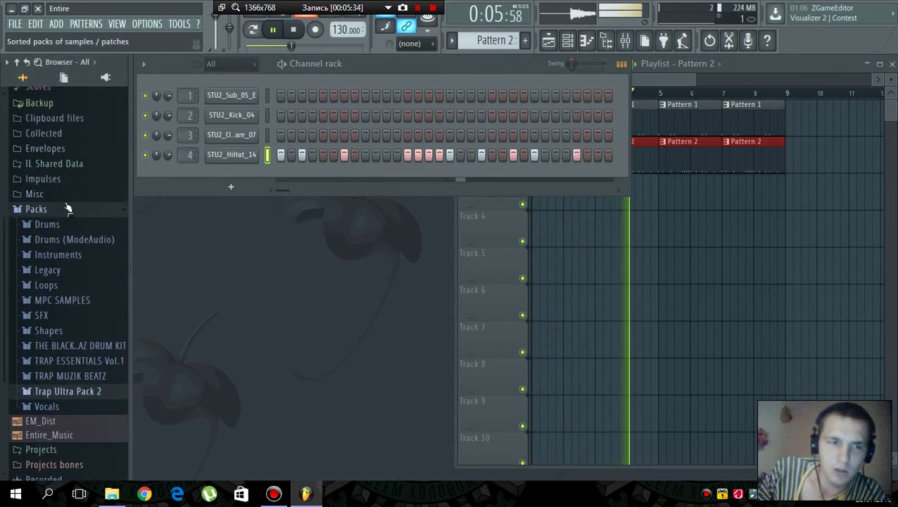
click(67, 209)
click(639, 80)
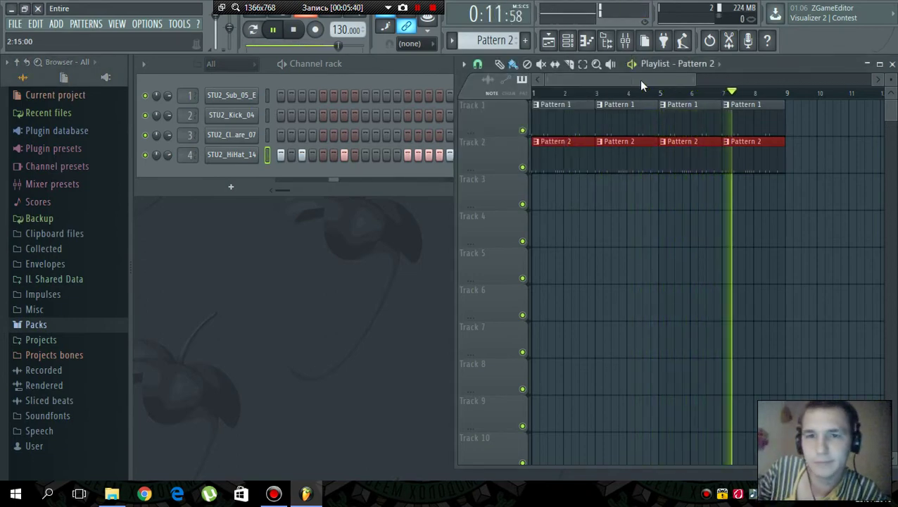
key(space)
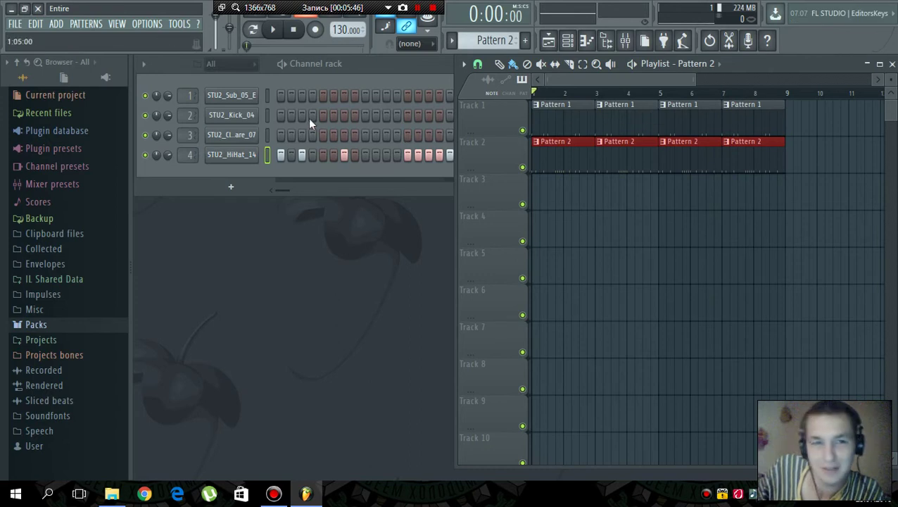
- Create Pattern 3 and try out notes on the STU2_Sub_05_E channel with the drum arrangement as reference
click(267, 95)
click(525, 40)
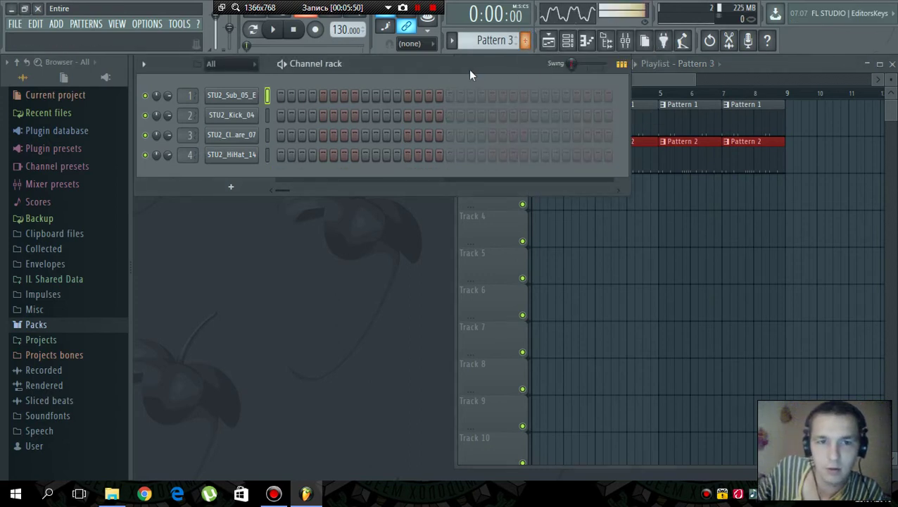
key(space)
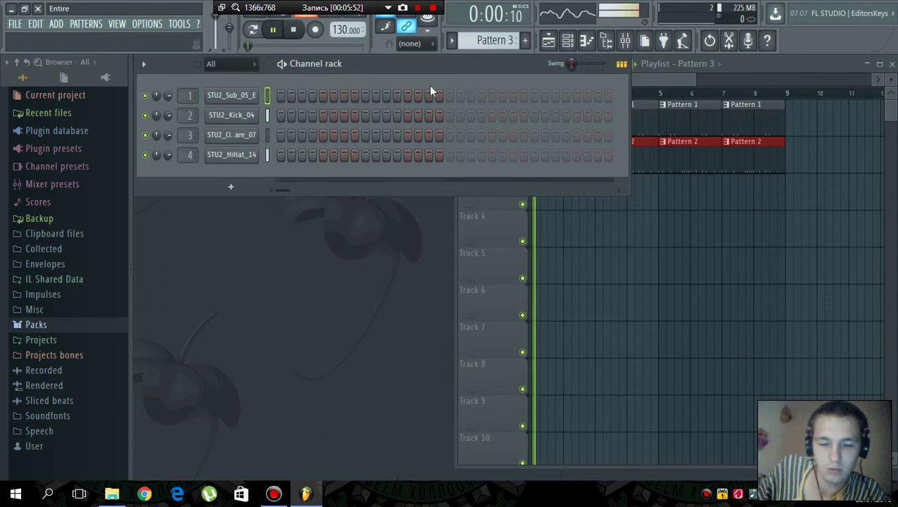
key(space)
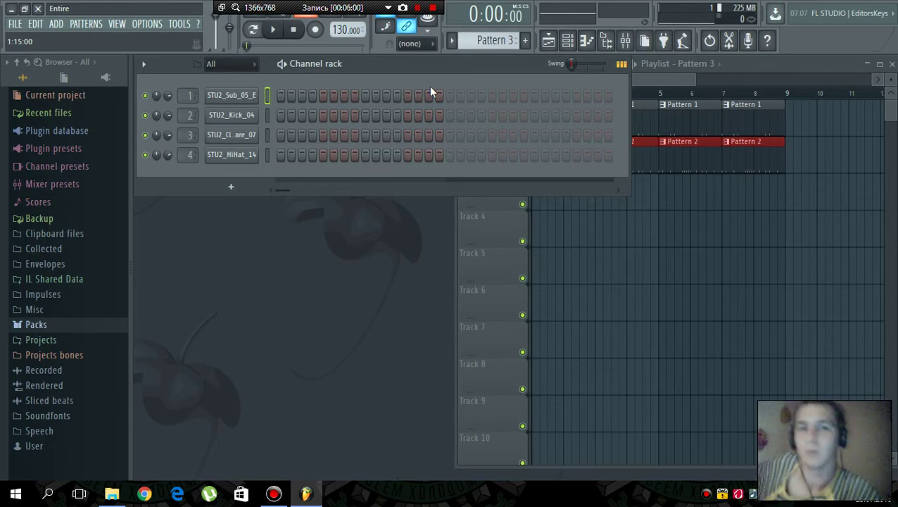
key(q)
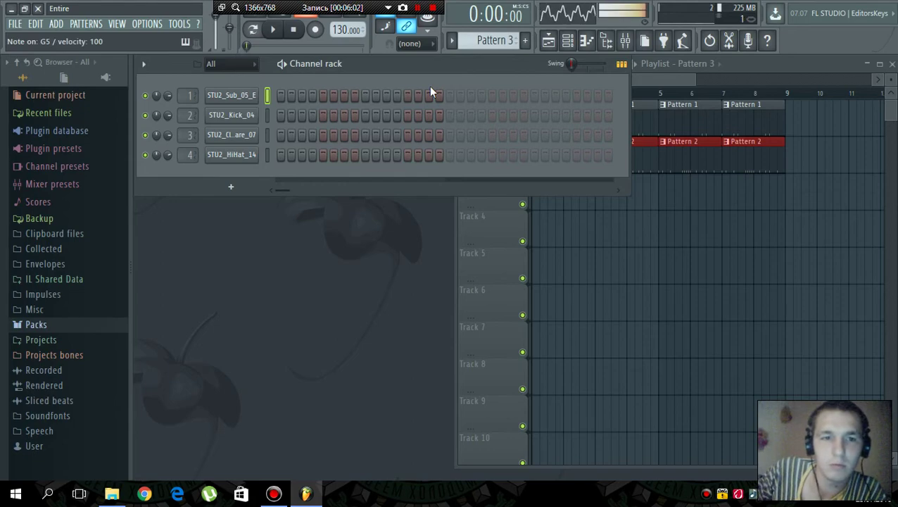
key(r)
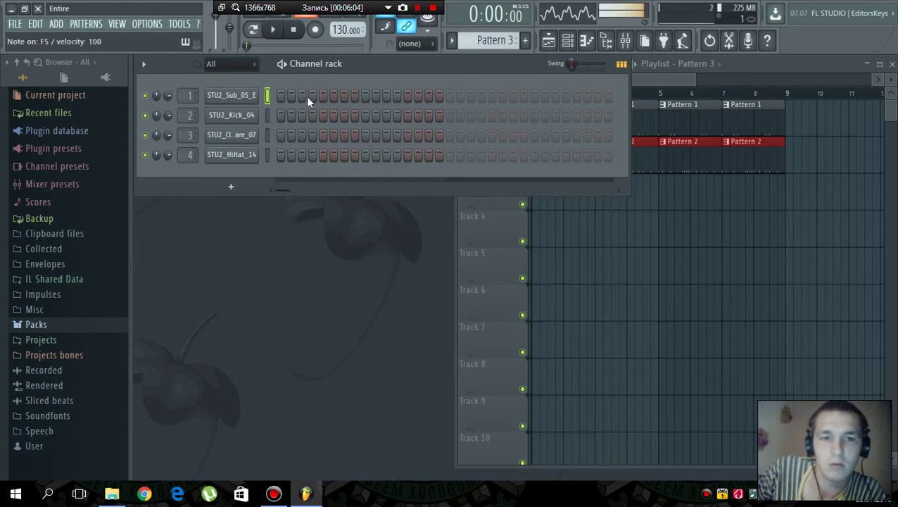
- Open the piano roll of STU2_Sub_05_E and draw a half-bar C5 note at the start of bar 1
right_click(247, 102)
click(278, 96)
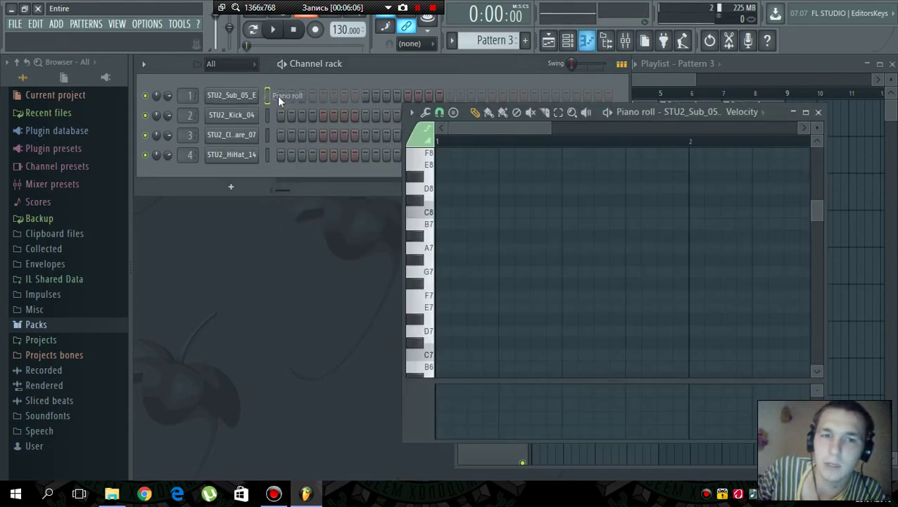
key(x)
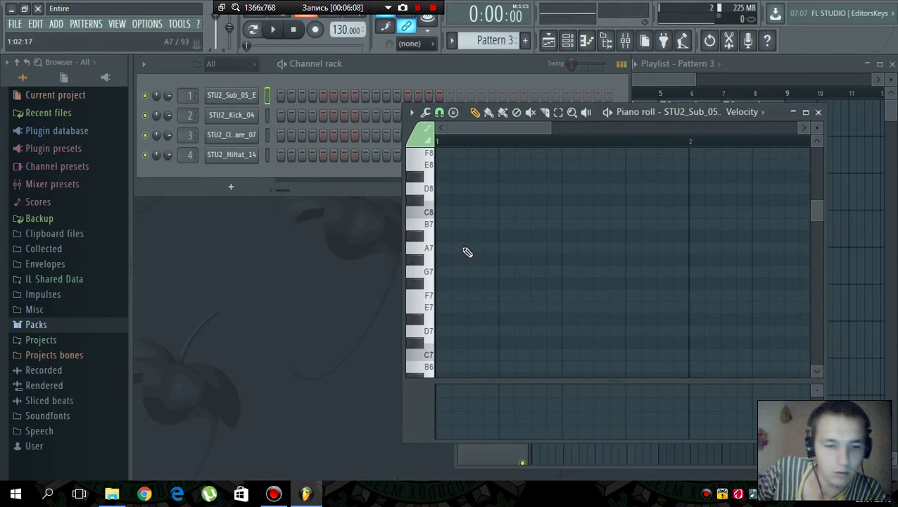
scroll(466, 252, down, 4)
scroll(466, 251, down, 7)
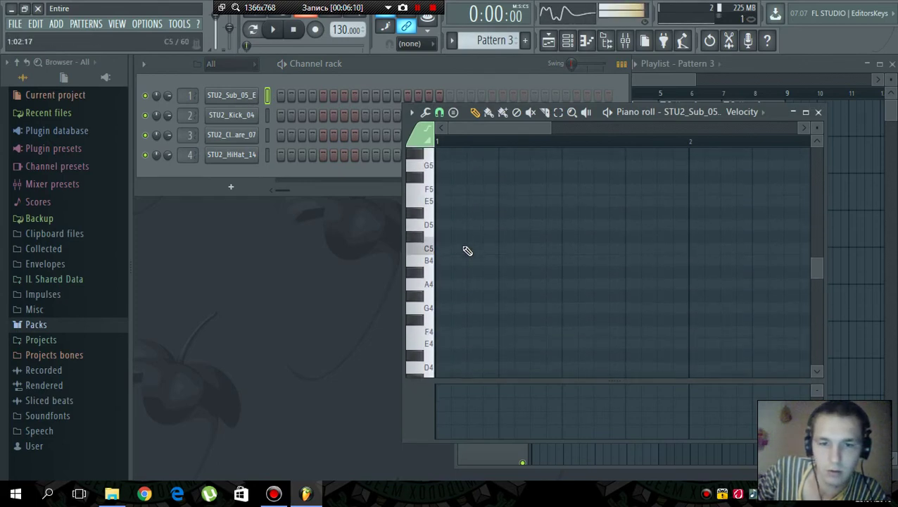
click(418, 256)
drag(464, 248, 562, 248)
- Place a Pattern 3 clip at the start of playlist Track 3
click(647, 90)
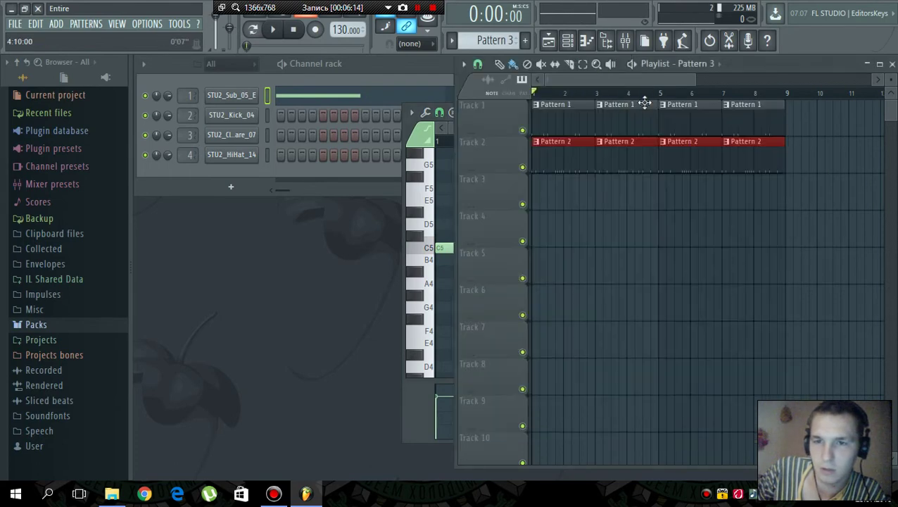
click(601, 195)
drag(601, 196, 545, 198)
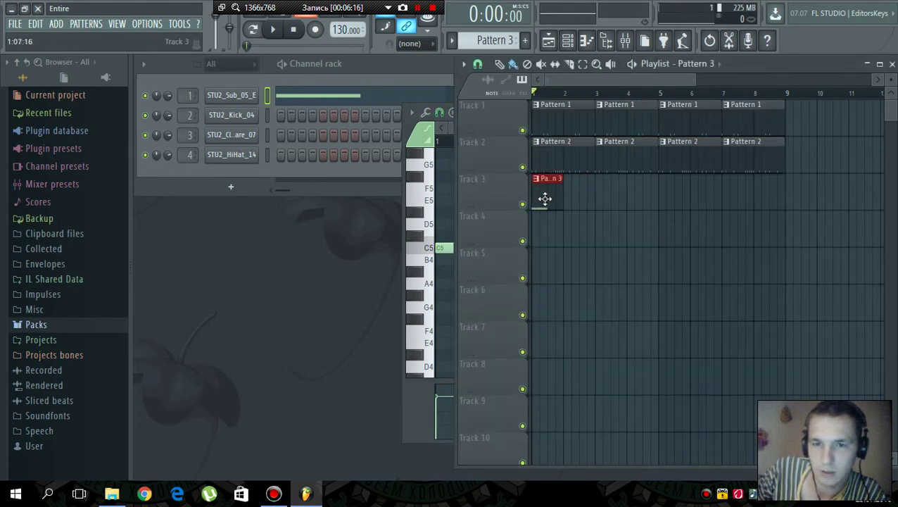
- Reopen the STU2_Sub_05_E piano roll, audition the bass with the drums, and add a half-bar C5 note at the start of bar 2
right_click(236, 96)
click(290, 95)
right_click(255, 95)
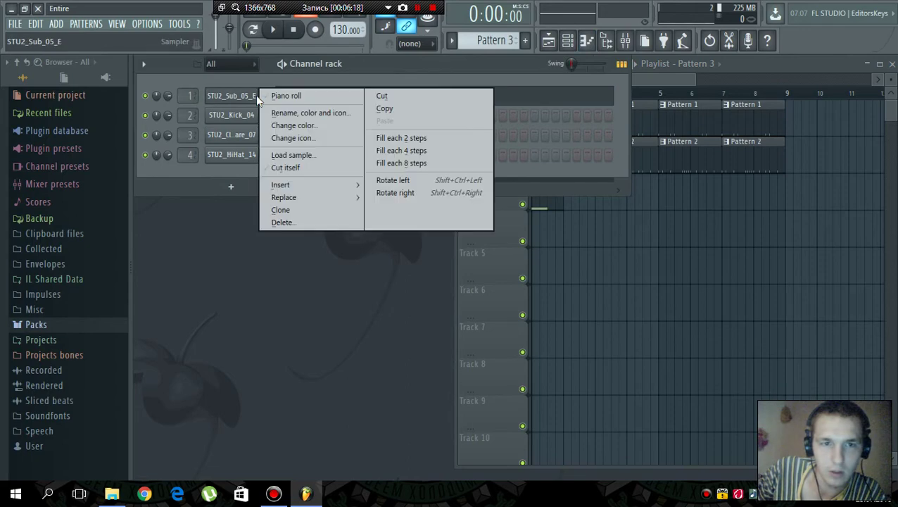
click(269, 97)
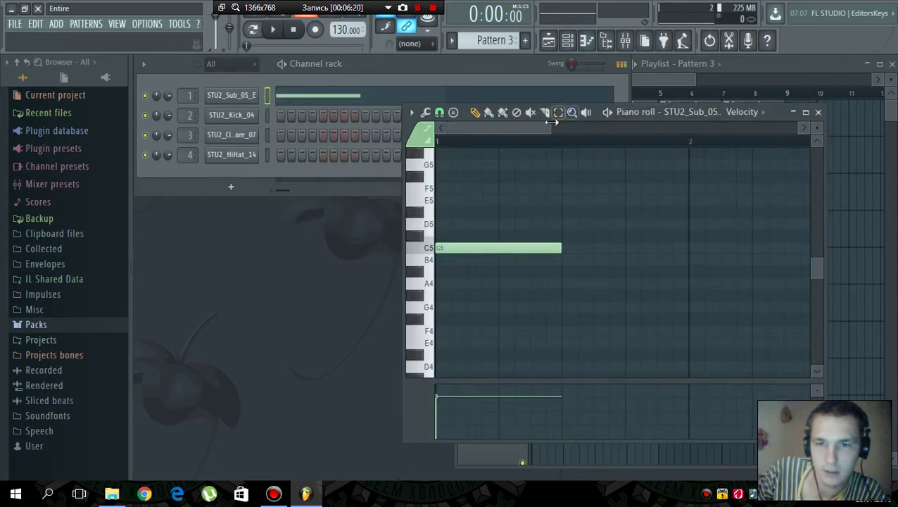
drag(551, 123, 588, 126)
key(space)
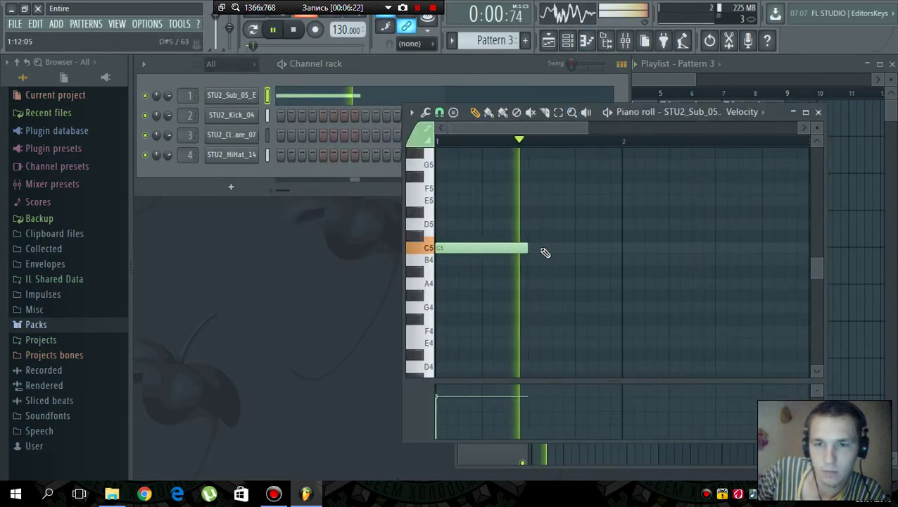
key(space)
drag(588, 127, 629, 133)
click(580, 248)
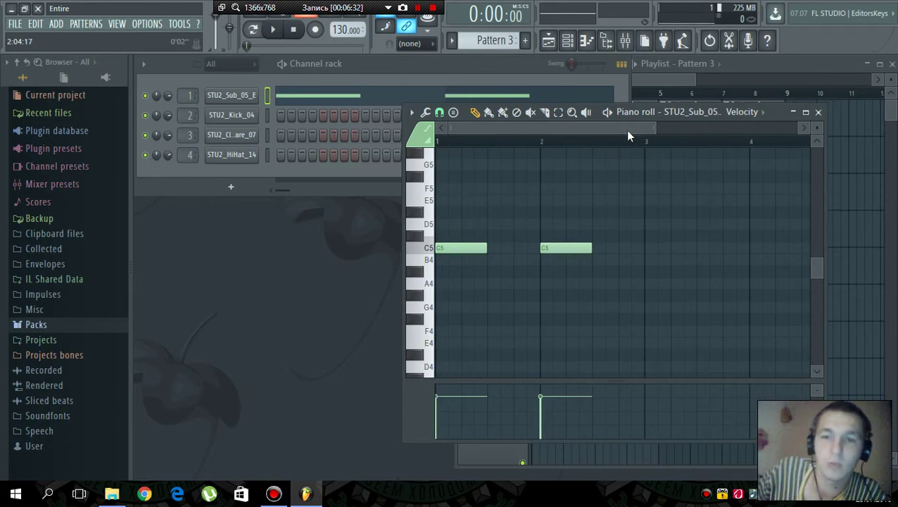
- Audition the bass line and change the bar 2 C5 note to a one-beat note on beat 2
drag(656, 131, 670, 131)
key(space)
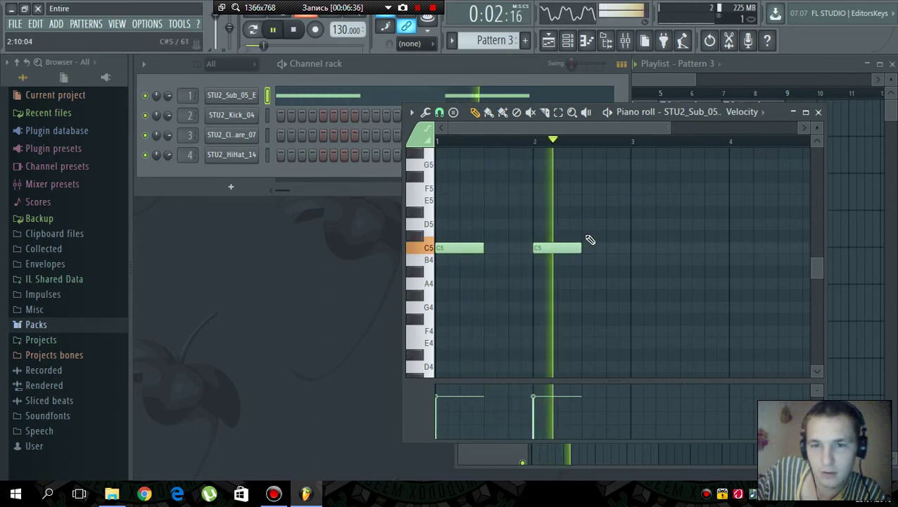
key(space)
mouse_move(575, 245)
mouse_down()
mouse_move(589, 244)
mouse_move(581, 245)
mouse_up()
key(space)
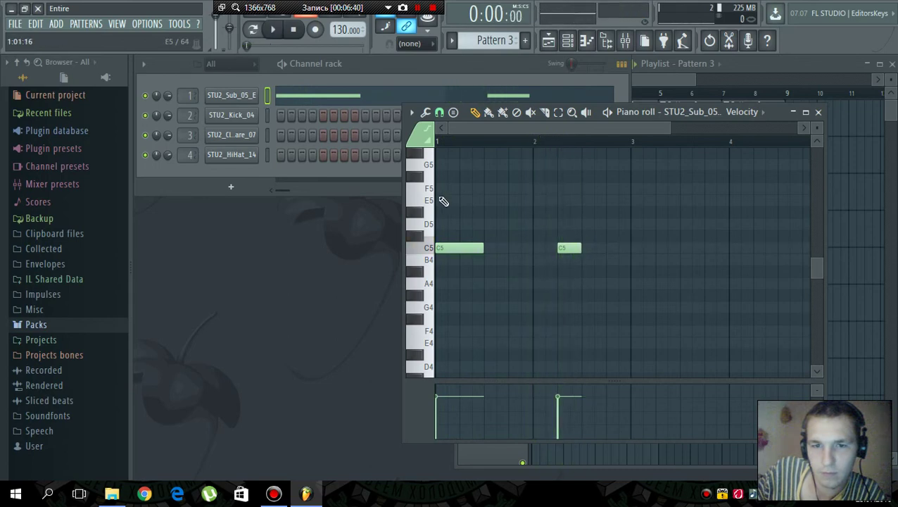
- Add one-beat F5 and E5 notes on beats 3 and 4 of bar 2 during playback
key(space)
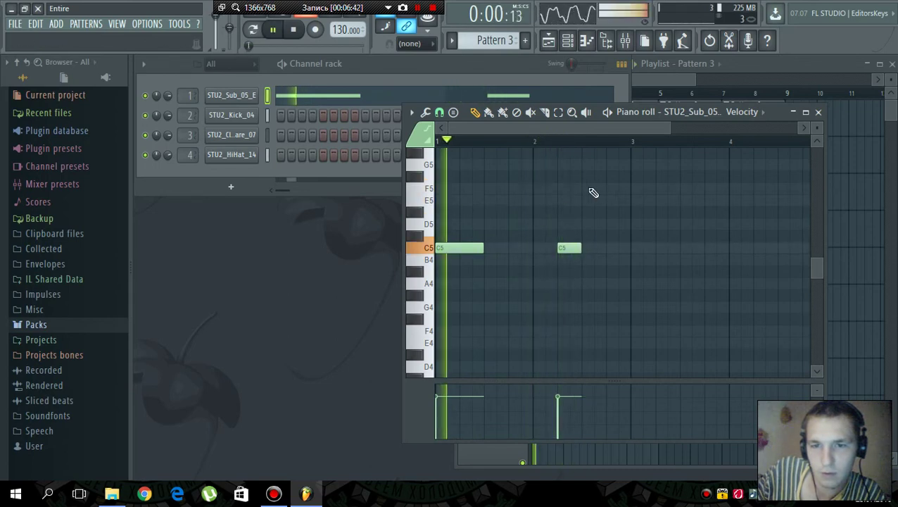
click(585, 189)
click(615, 201)
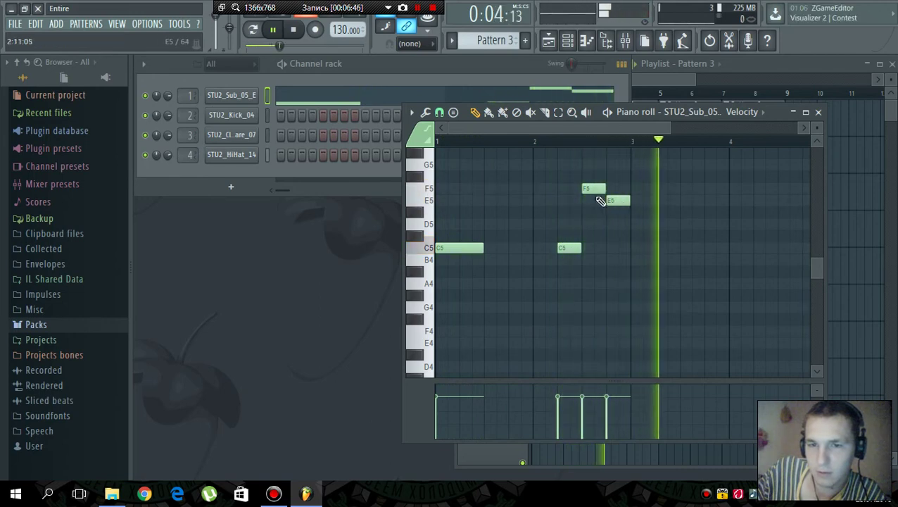
- Raise the last two bass notes in bar 2 to G5 and F5 while auditioning the line
key(space)
drag(592, 188, 592, 162)
key(space)
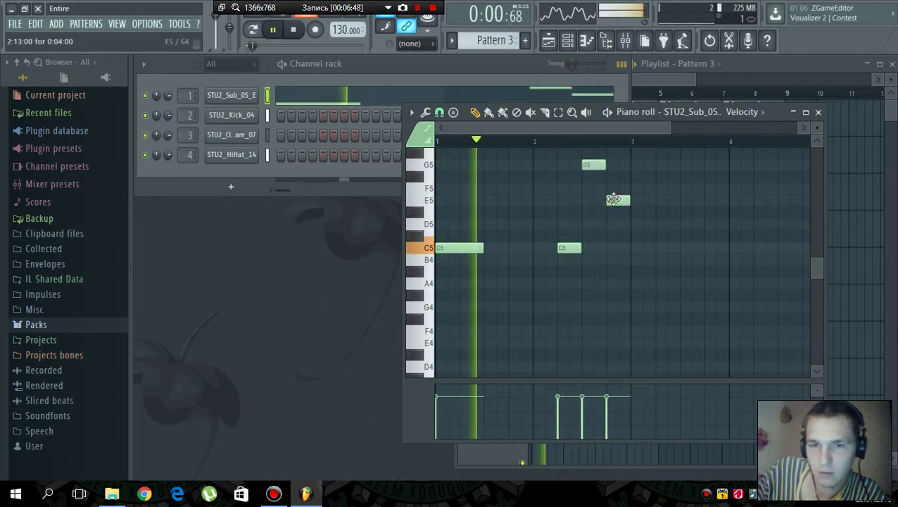
drag(616, 200, 612, 188)
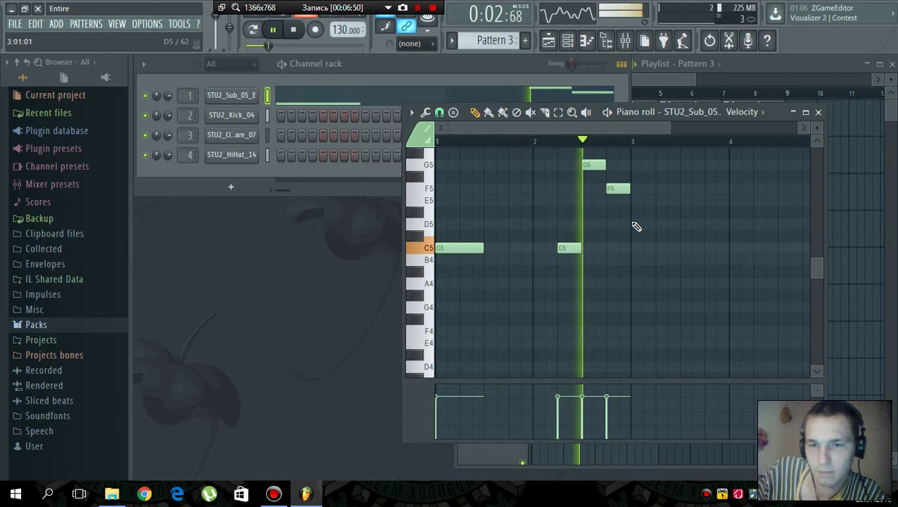
- Place three more Pattern 3 clips on Track 3 at bars 3, 5 and 7 of the playlist
click(666, 84)
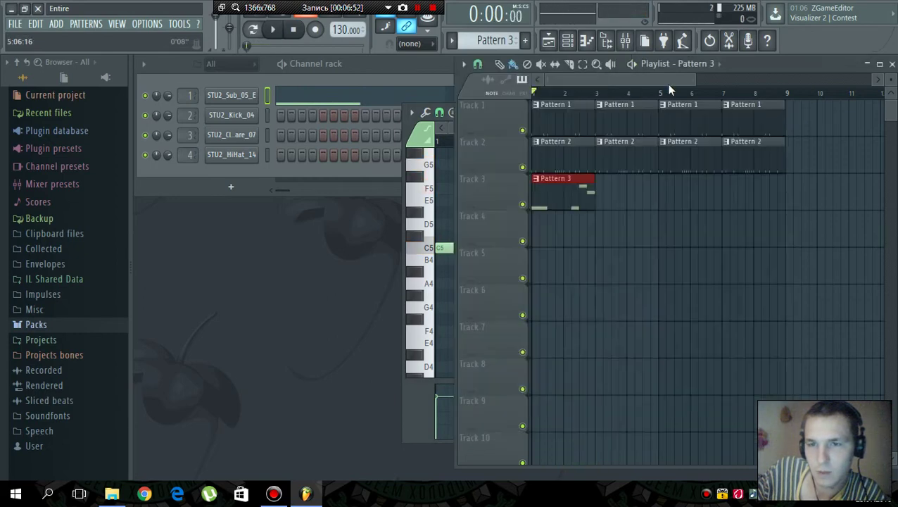
click(601, 194)
click(658, 195)
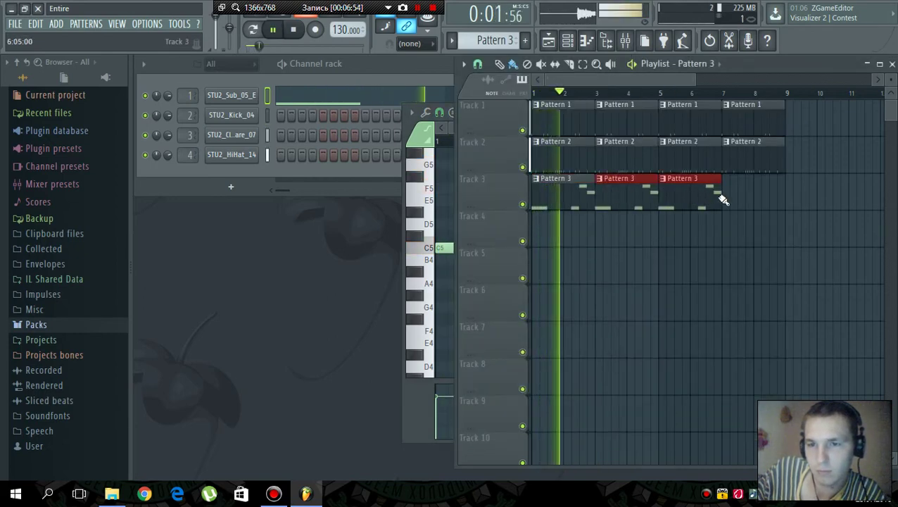
click(718, 194)
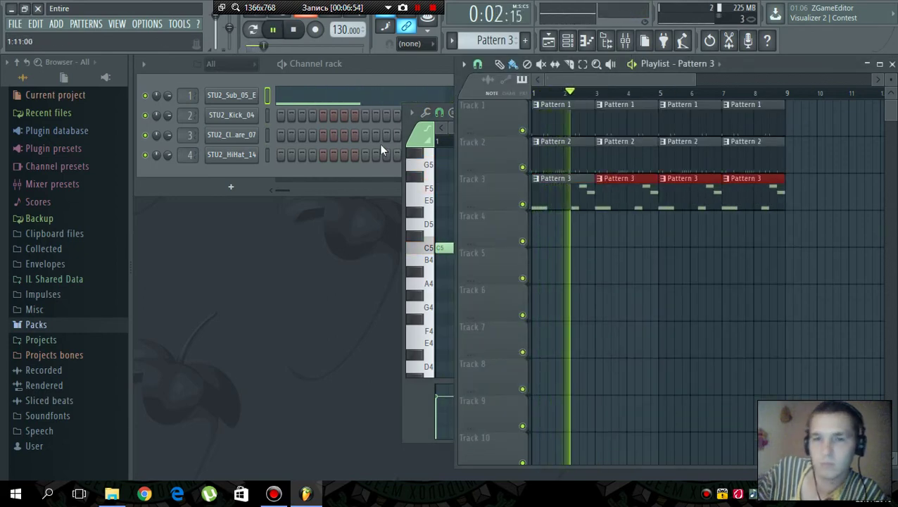
- Change the last two bass notes in bar 2 to G#5 and E5 and audition the line with the drums
click(439, 124)
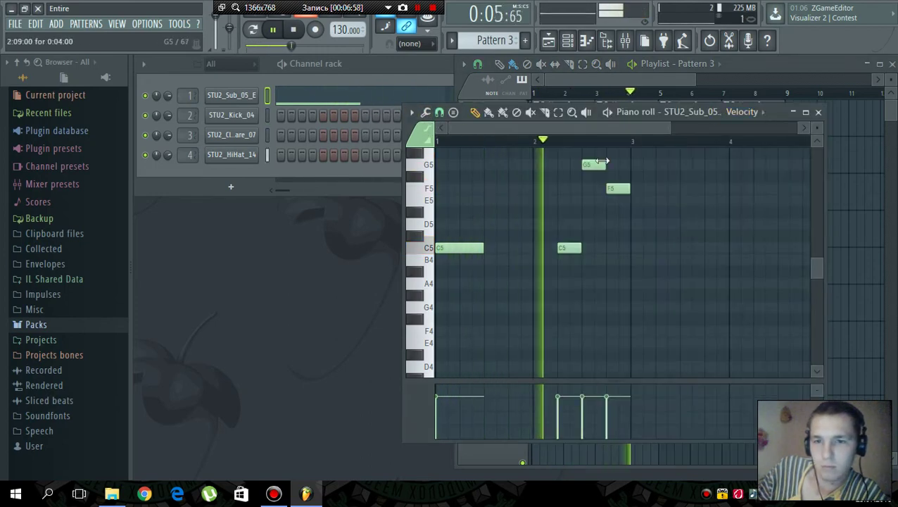
key(space)
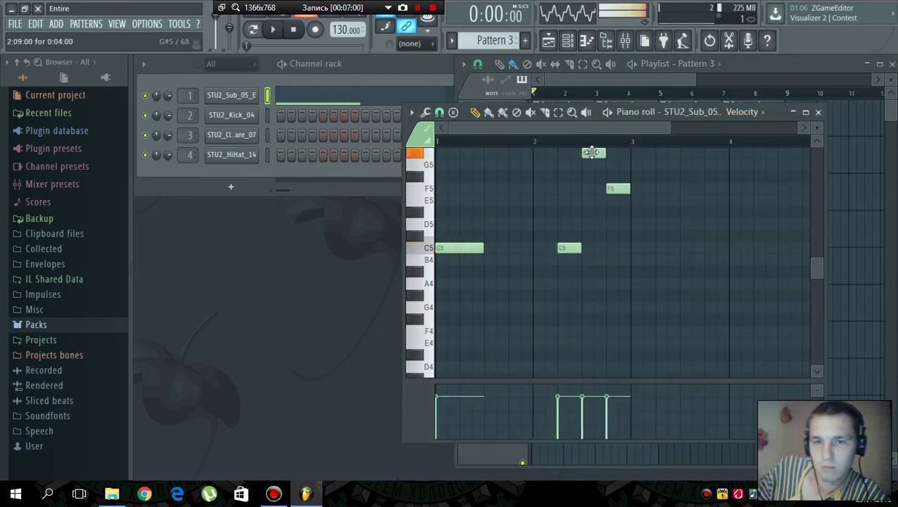
key(space)
scroll(657, 221, up, 2)
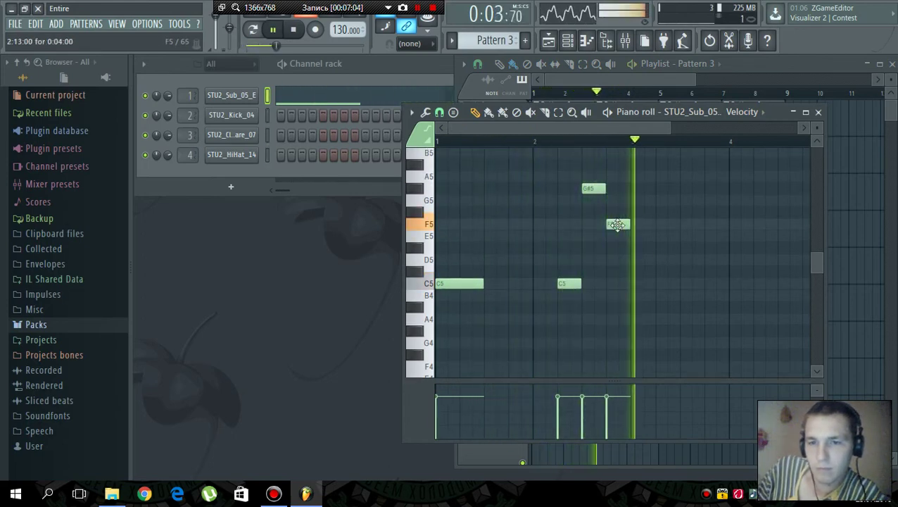
drag(616, 224, 618, 235)
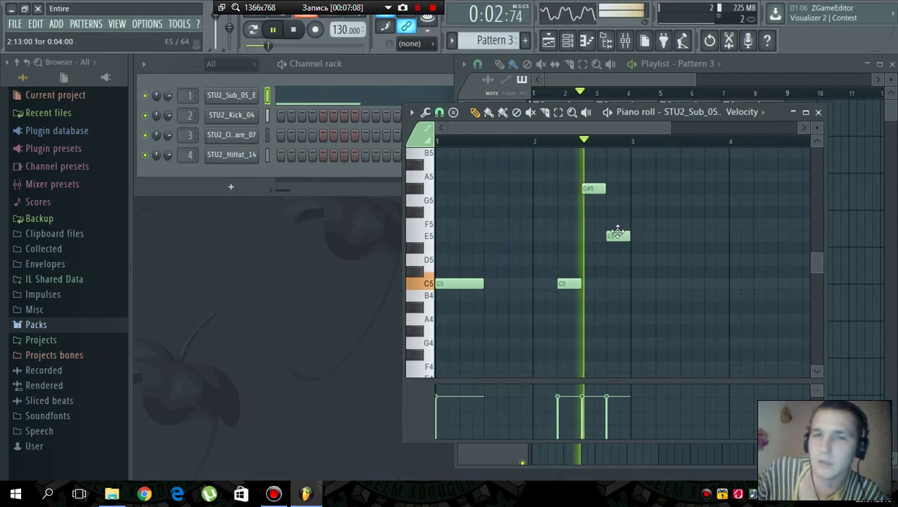
click(820, 113)
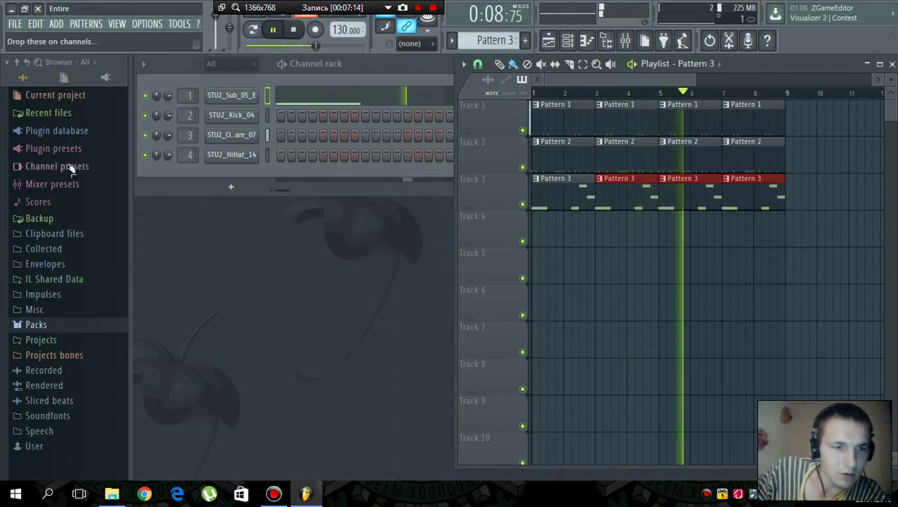
key(space)
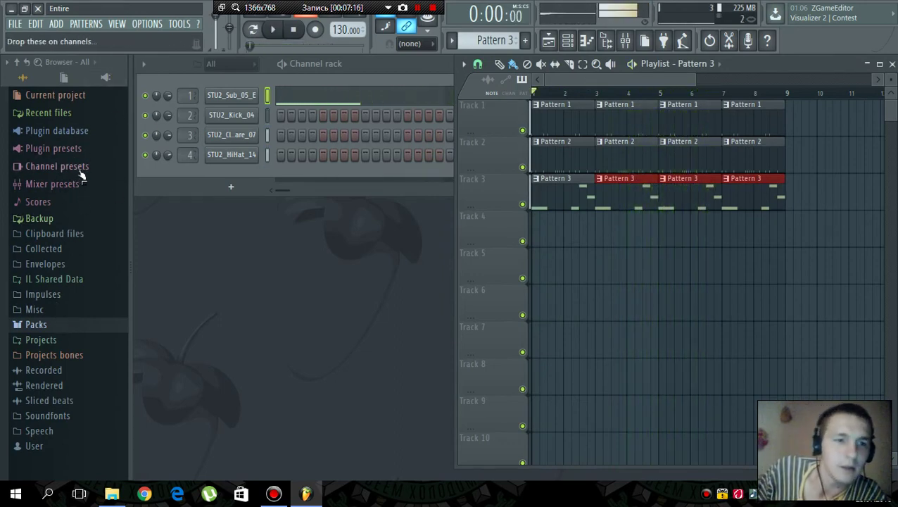
- Load the Harmless lead preset Evolution GOL from the plugin presets as a new channel
click(71, 167)
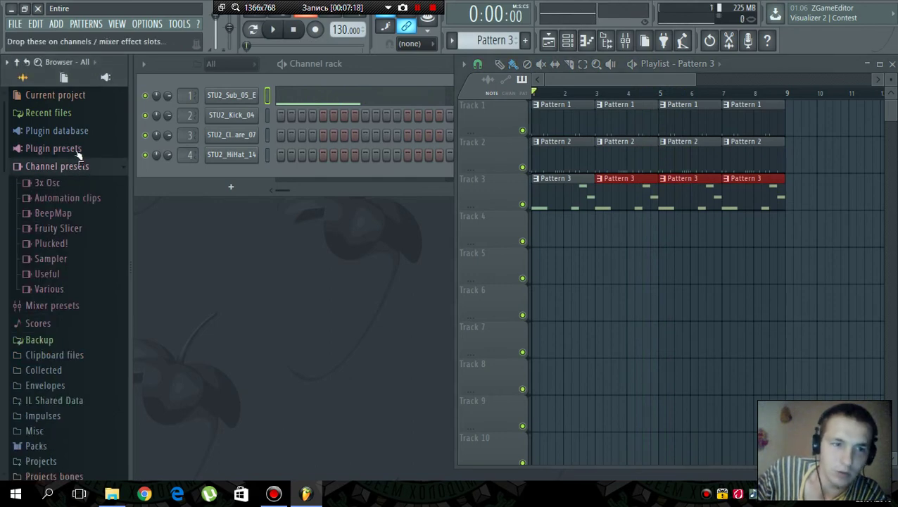
click(78, 151)
click(74, 181)
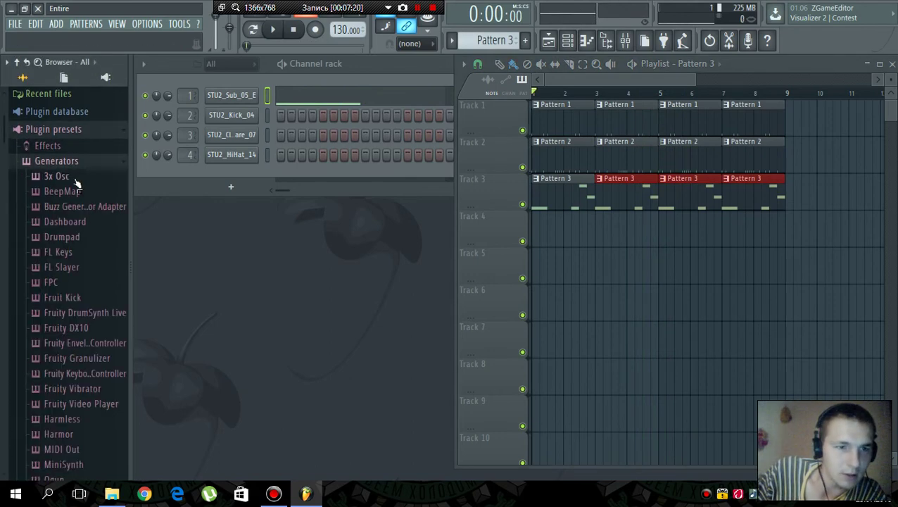
scroll(101, 233, down, 6)
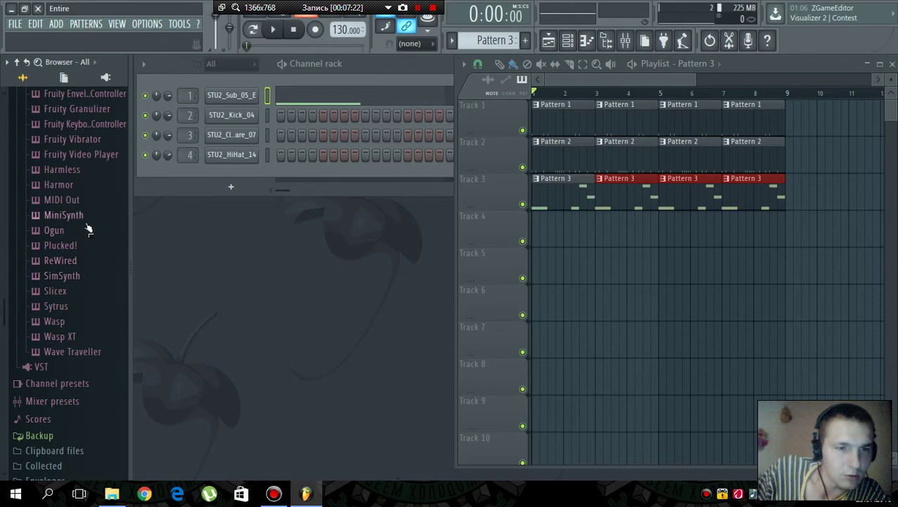
click(80, 171)
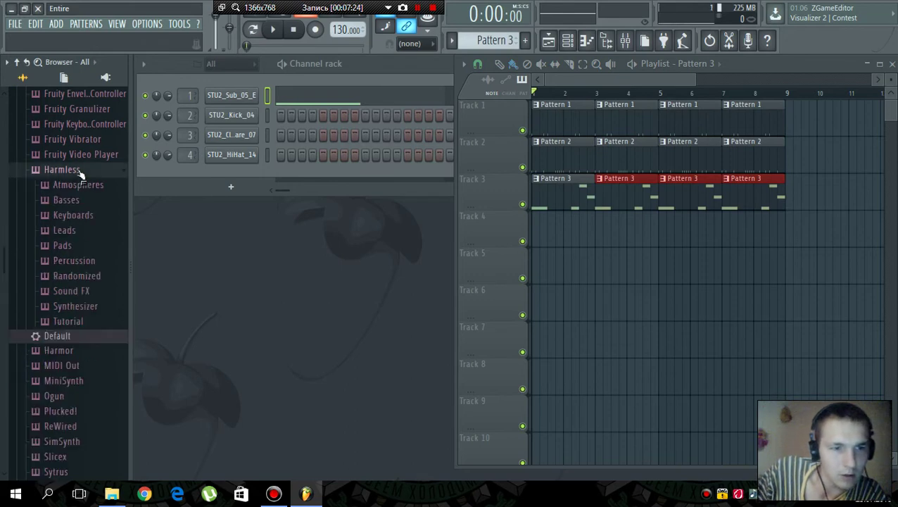
click(81, 232)
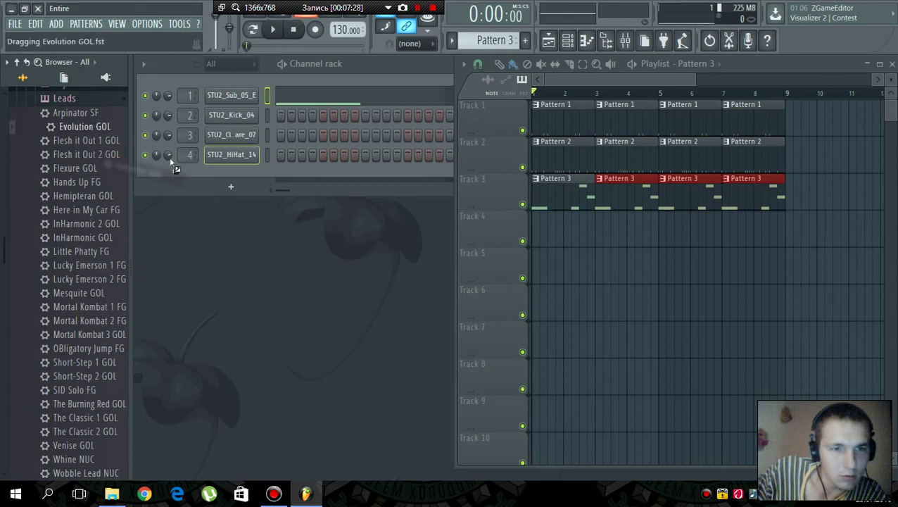
drag(170, 160, 203, 172)
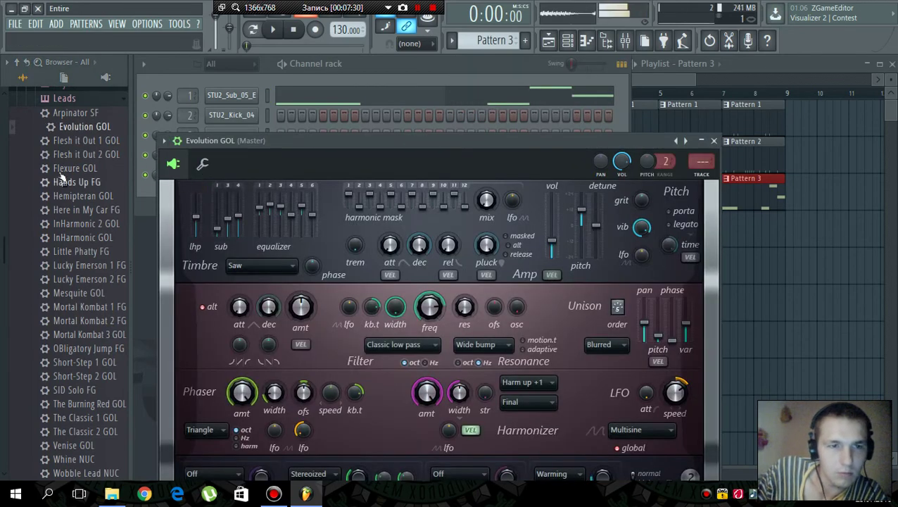
- Try the Harmless lead presets Flesh it Out 2 GOL, Flexure GOL and Hands Up FG on the new channel
click(70, 154)
right_click(70, 154)
click(127, 159)
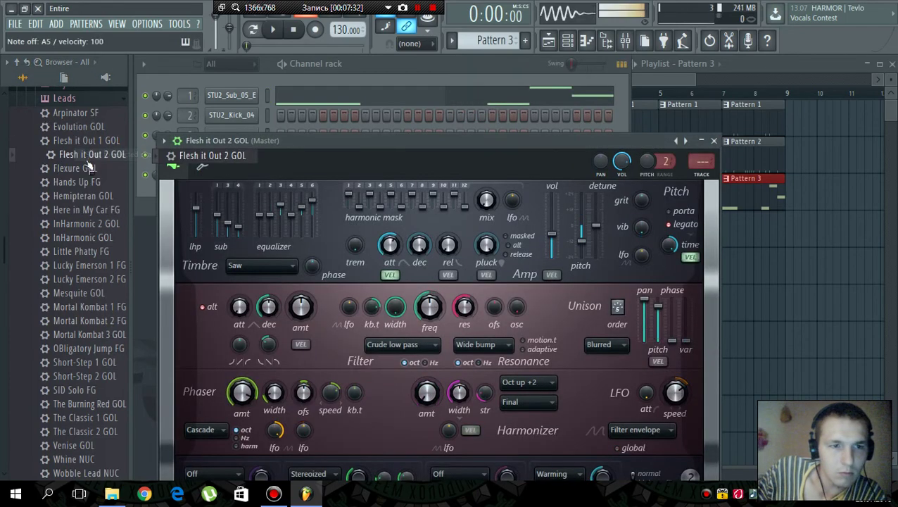
right_click(83, 168)
click(113, 171)
right_click(85, 181)
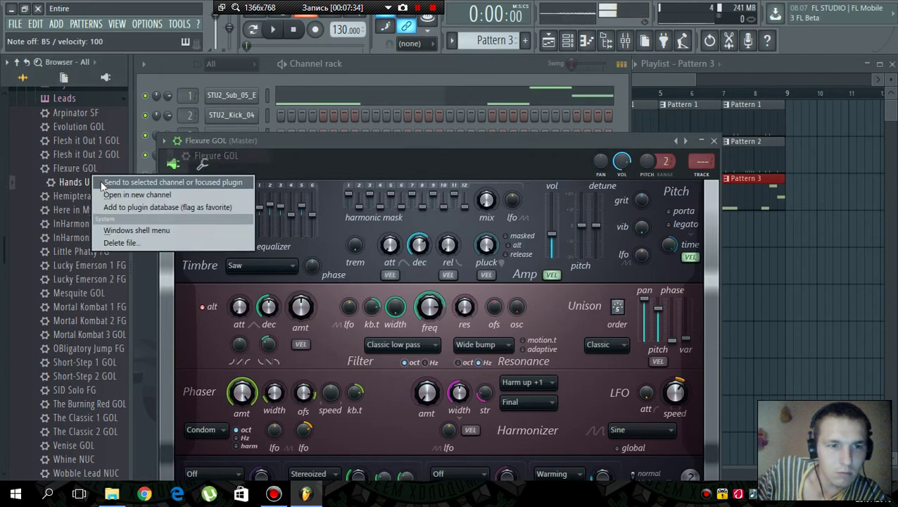
click(112, 184)
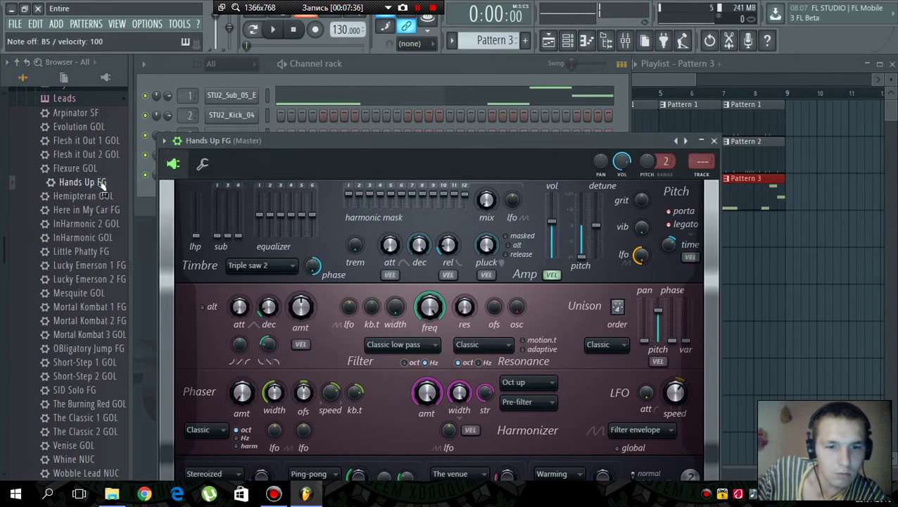
right_click(101, 182)
click(102, 178)
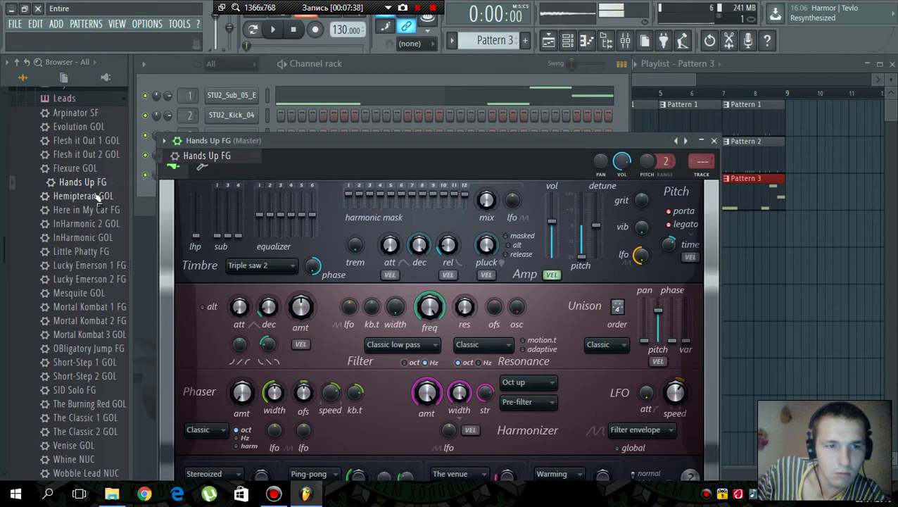
- Load the Hemipteran GOL preset into the lead channel and close its plugin window
right_click(116, 197)
click(117, 196)
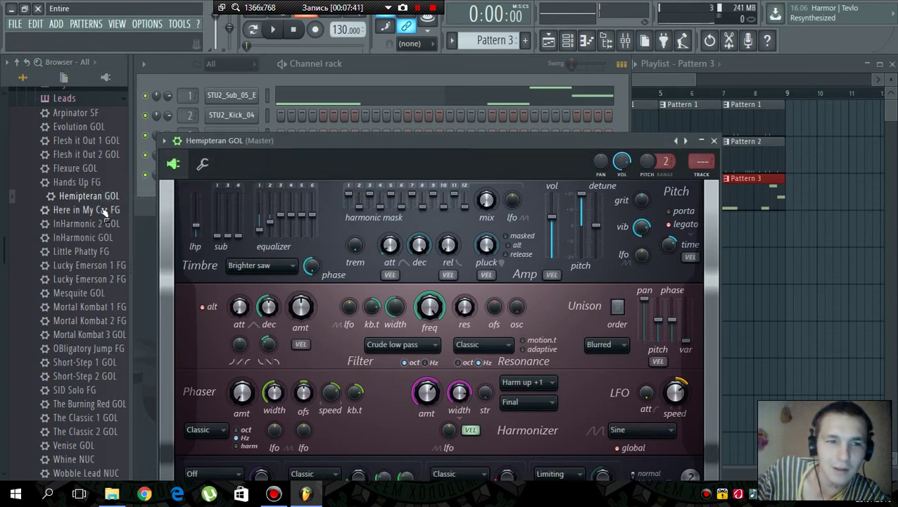
click(713, 141)
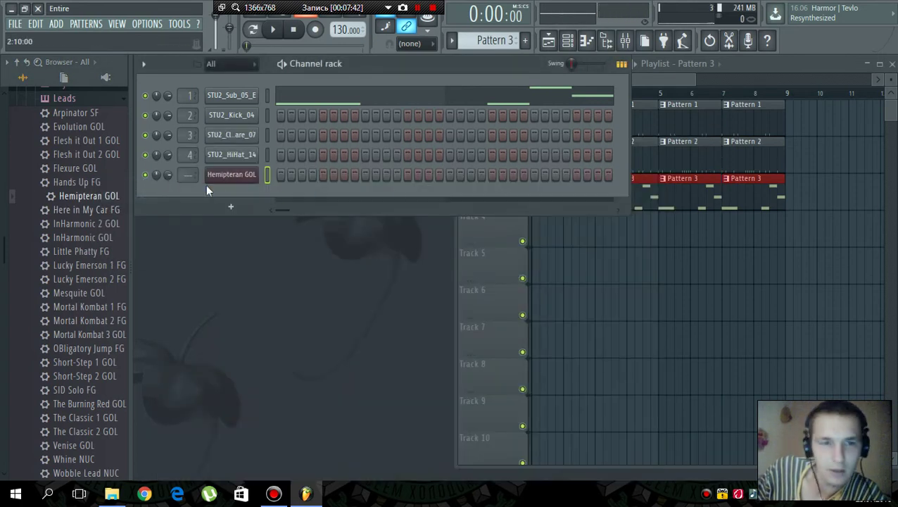
- Create Pattern 4 and open the Hemipteran GOL channel's piano roll
click(525, 40)
key(Return)
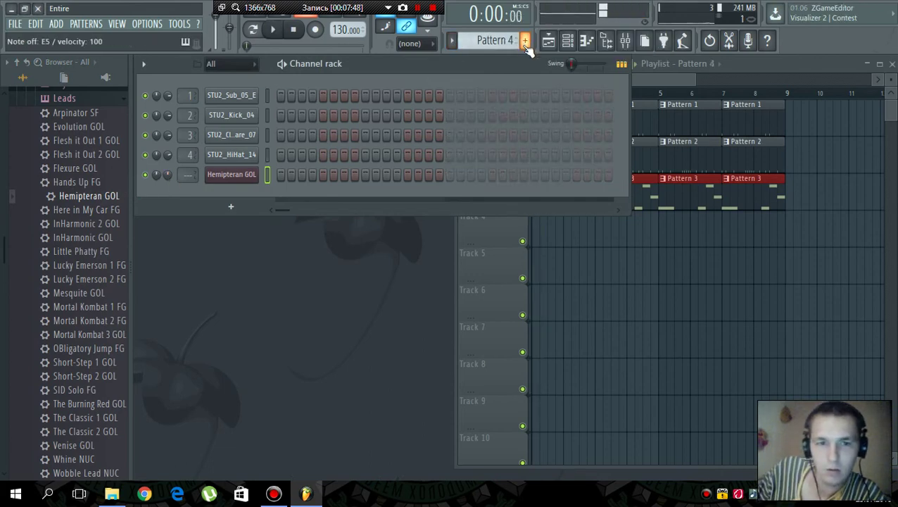
right_click(257, 176)
click(278, 175)
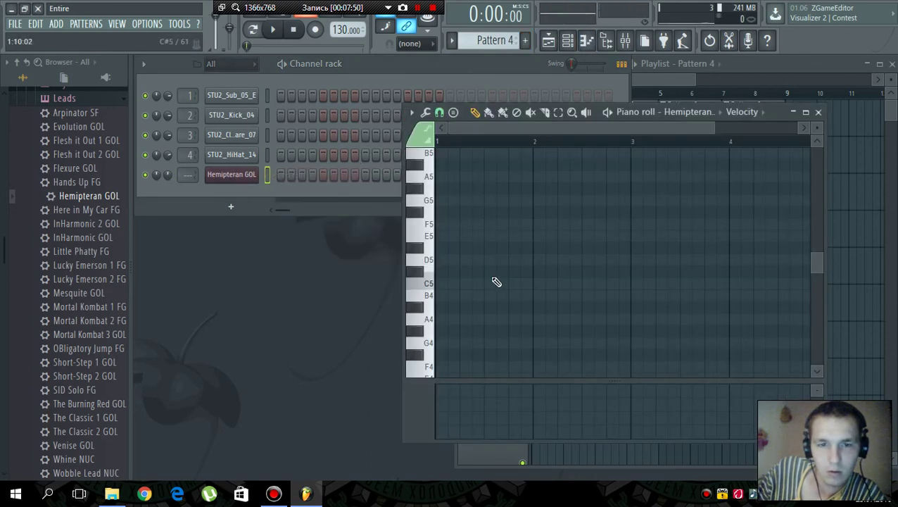
- Add a one-beat E5 note at the start of bar 1 and place Pattern 4 on Track 4 at bar 1
scroll(494, 280, down, 2)
scroll(461, 202, up, 1)
drag(461, 203, 416, 213)
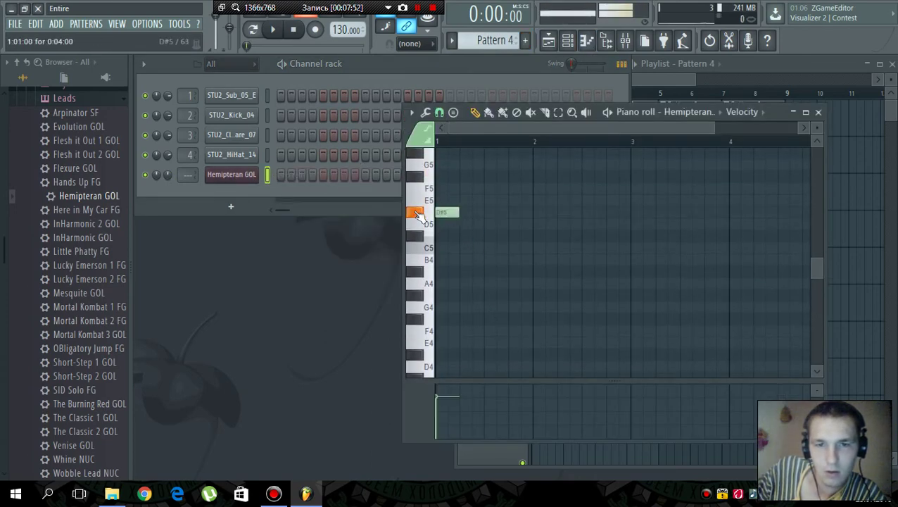
right_click(443, 212)
click(439, 203)
click(657, 76)
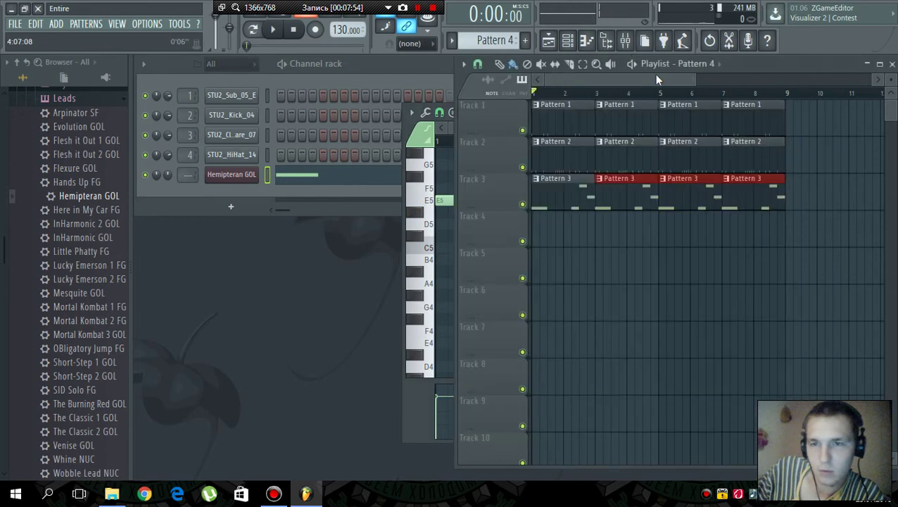
drag(591, 229, 532, 240)
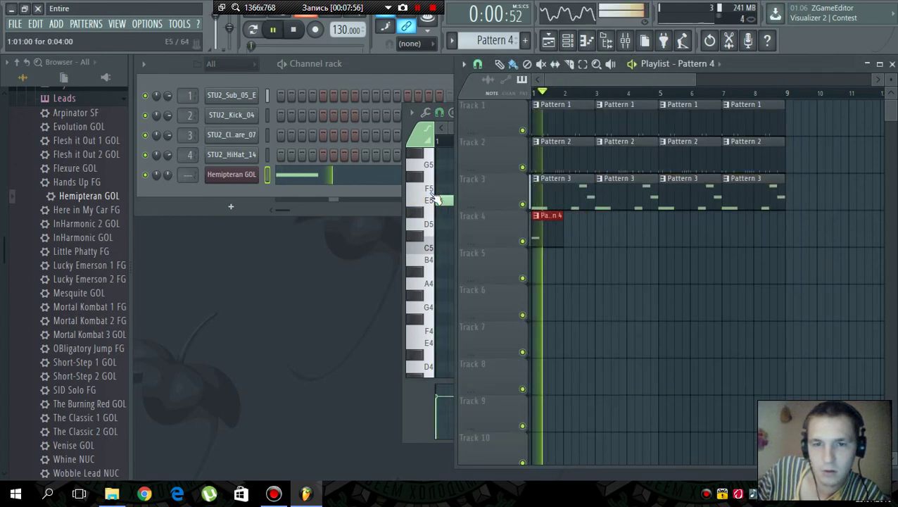
- Shorten the Hemipteran GOL E5 note to half a beat and add a matching E5 note midway through beat 2
click(456, 184)
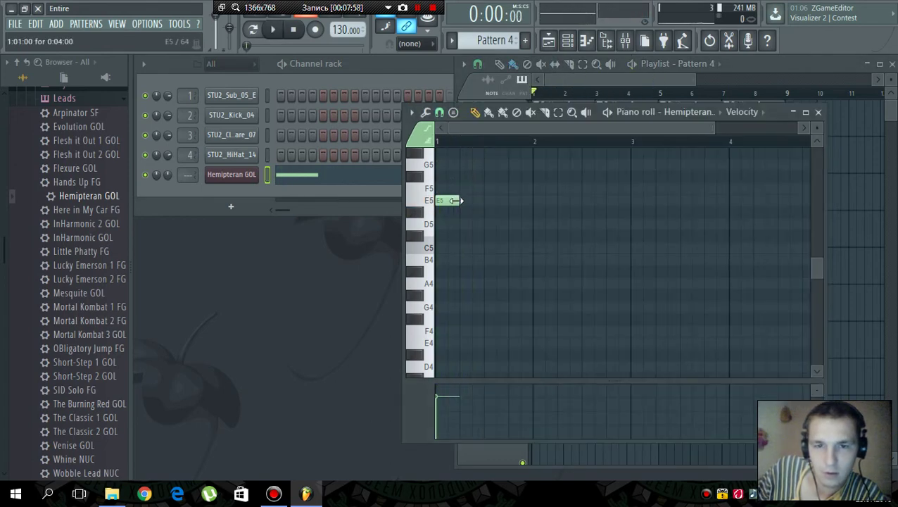
key(space)
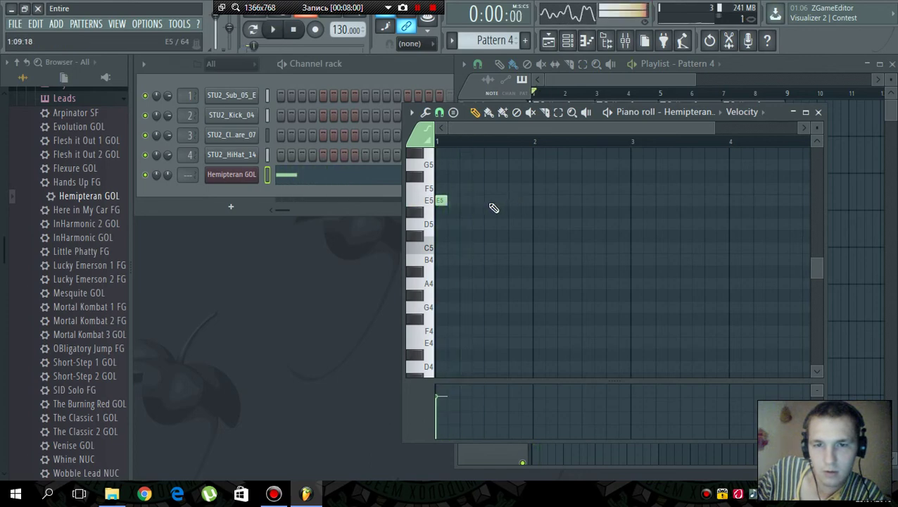
click(477, 204)
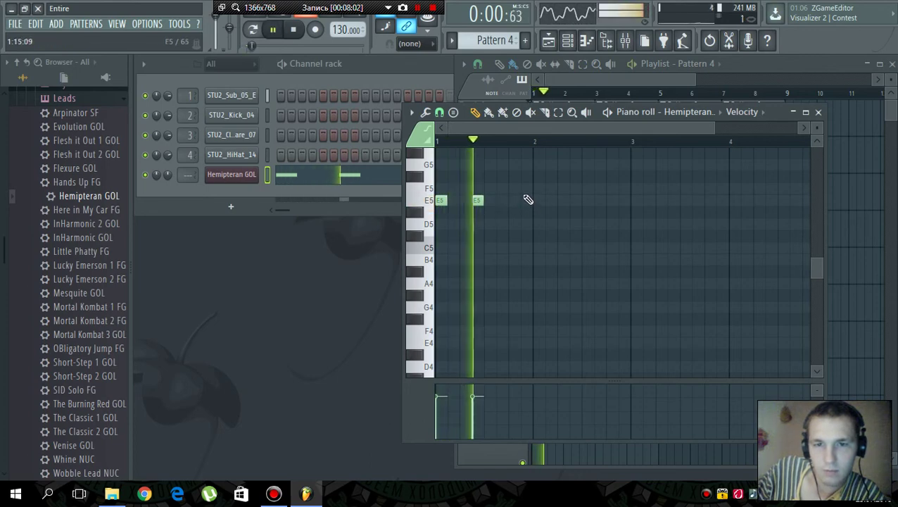
- Try a half-beat B5 note on beat 4 of bar 1 against the playing beat
scroll(444, 211, up, 2)
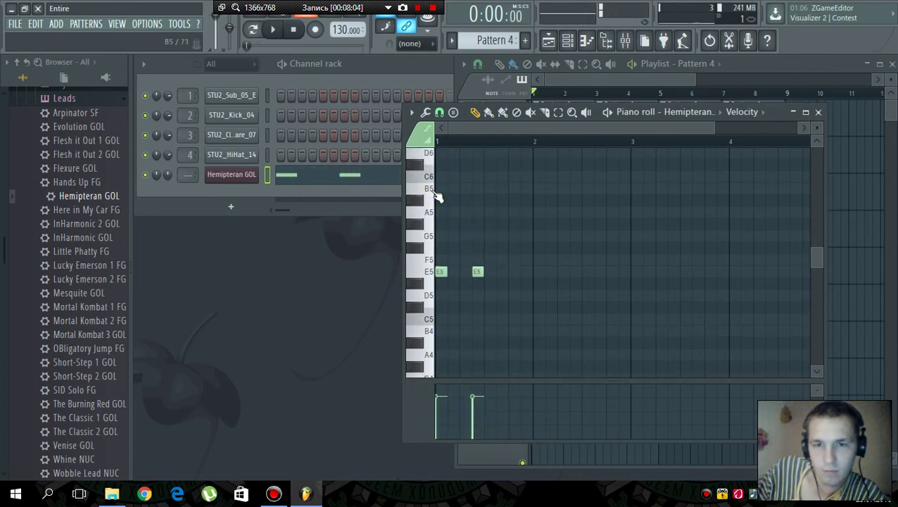
key(space)
click(514, 189)
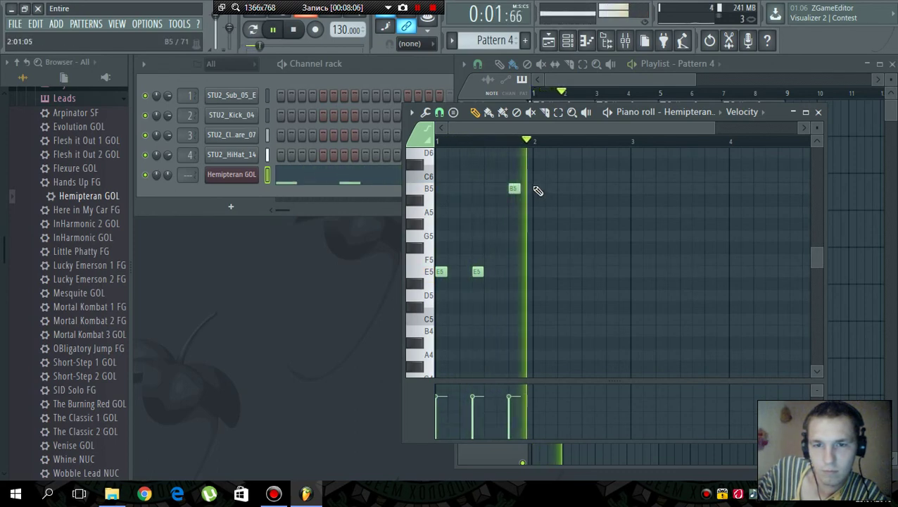
right_click(514, 190)
key(space)
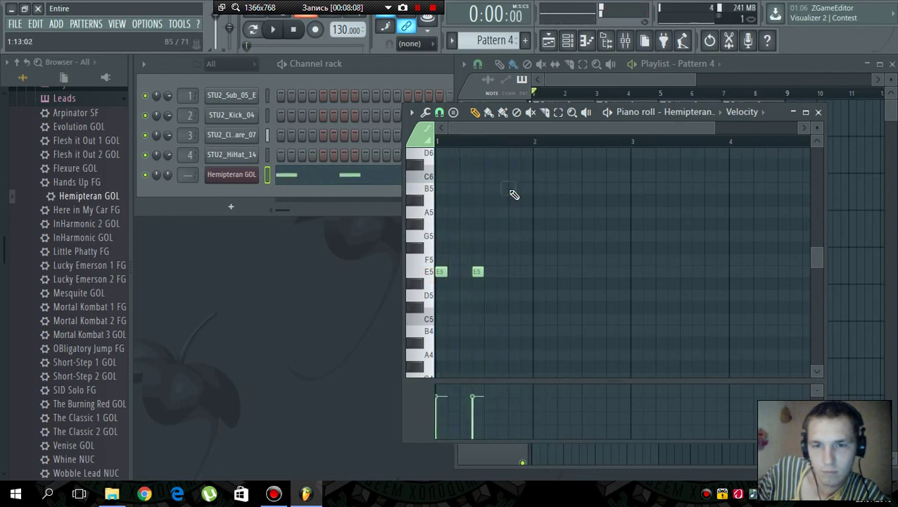
- Add three one-step B5 notes half a beat apart, from beat 4 of bar 1 to the start of bar 2, and audition them
click(513, 188)
key(space)
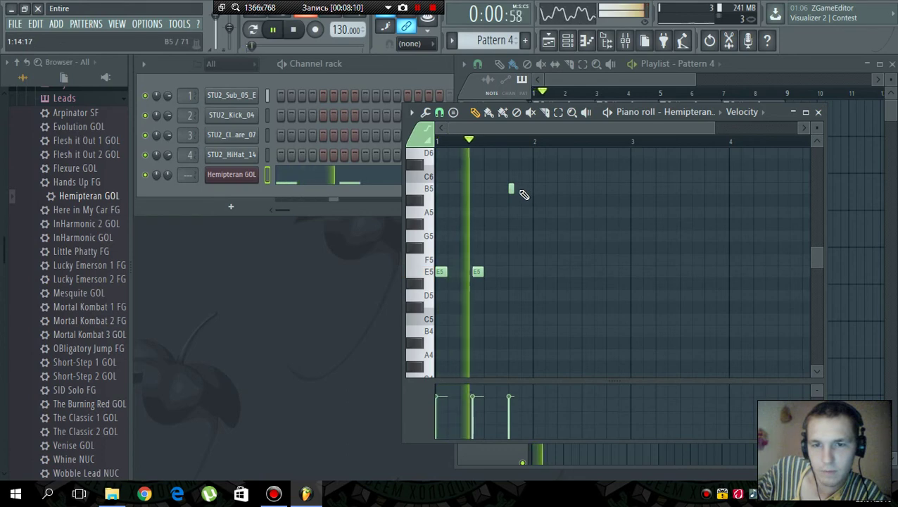
click(532, 189)
click(535, 188)
key(space)
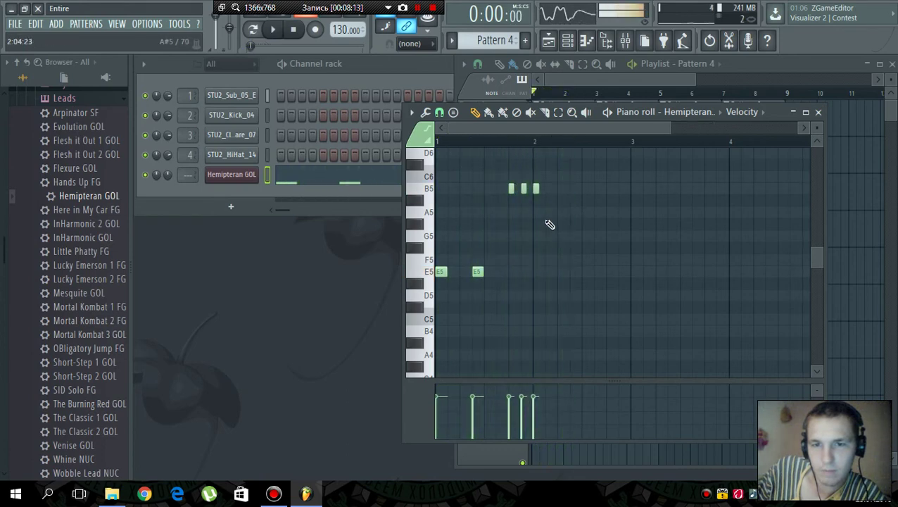
key(space)
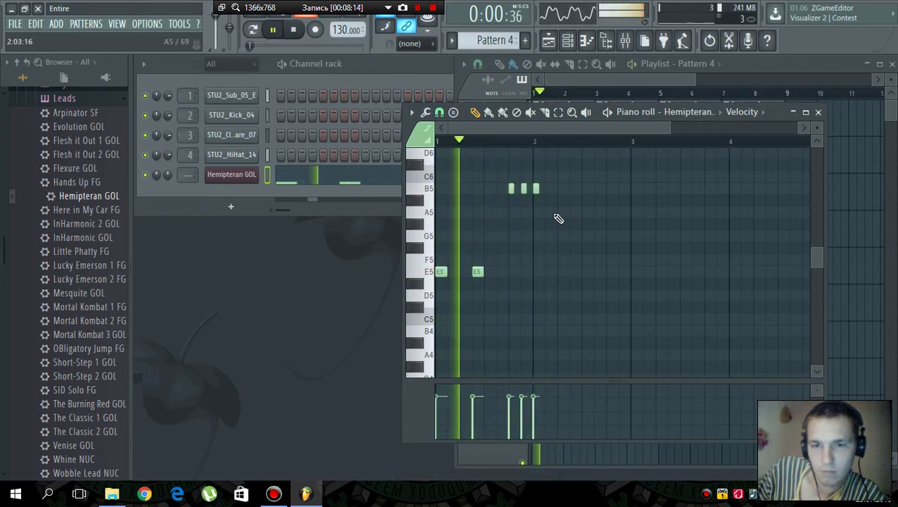
- Add A5, G5 and F#5 notes on beats 2, 3 and 4 of bar 2, lengthen the F#5 to half a beat, and audition the melody
click(561, 212)
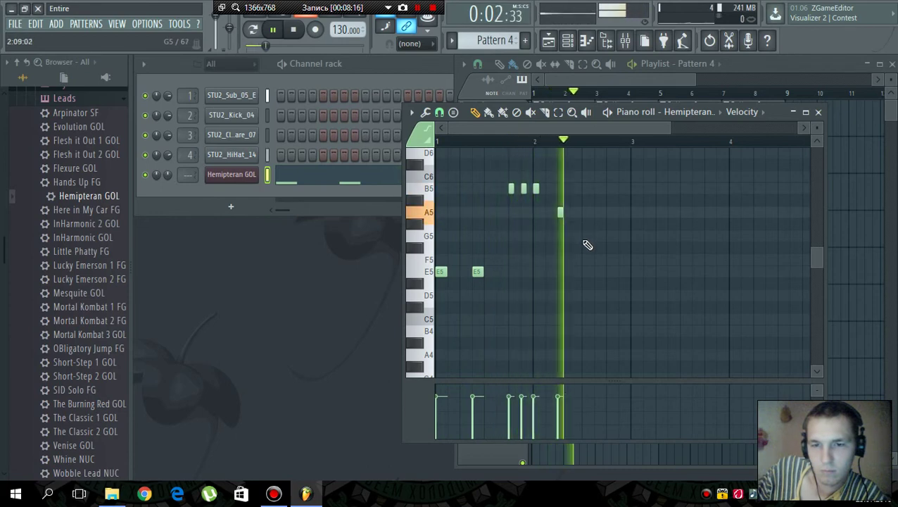
click(584, 235)
key(space)
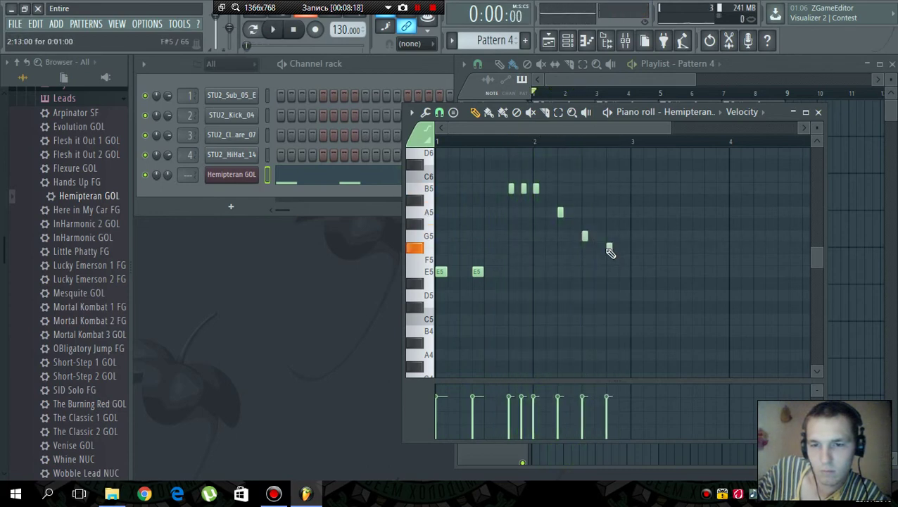
drag(610, 251, 616, 252)
key(space)
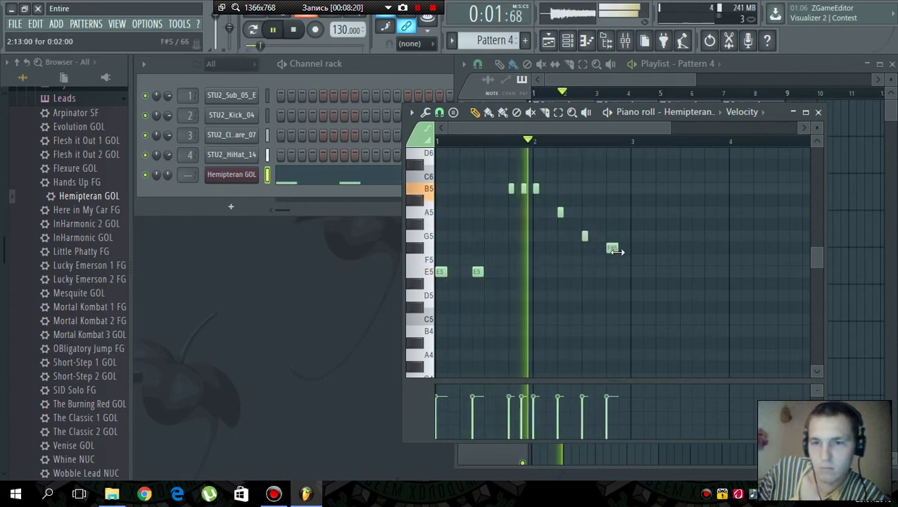
- Return to the playlist, stop playback, and repeat Pattern 4 on Track 4 at bars 3, 5 and 7
click(818, 112)
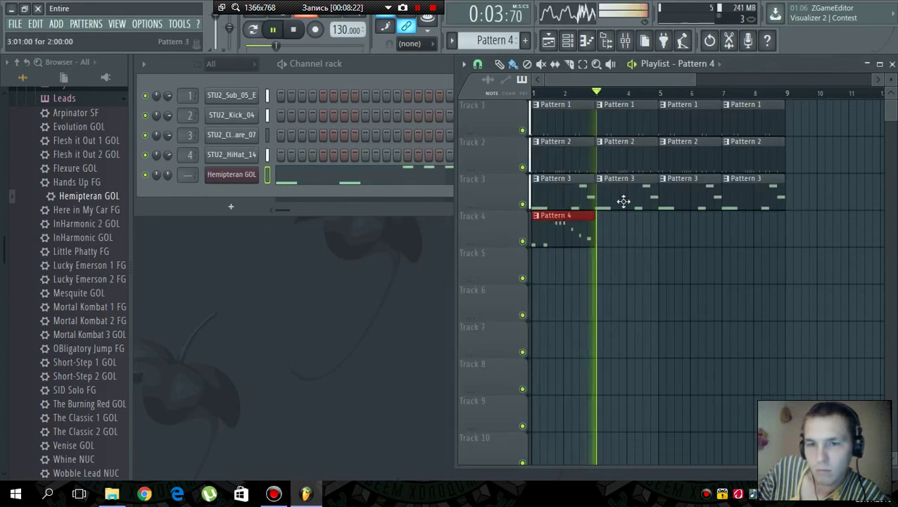
key(space)
mouse_move(601, 240)
mouse_down()
mouse_move(721, 240)
mouse_move(727, 226)
mouse_up()
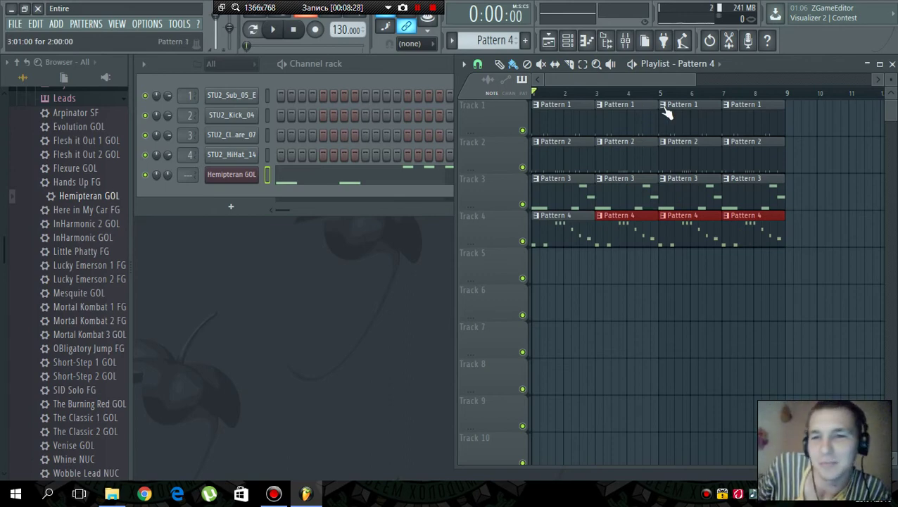
- Link the Hemipteran GOL lead channel to mixer track 2 and audition it
click(626, 41)
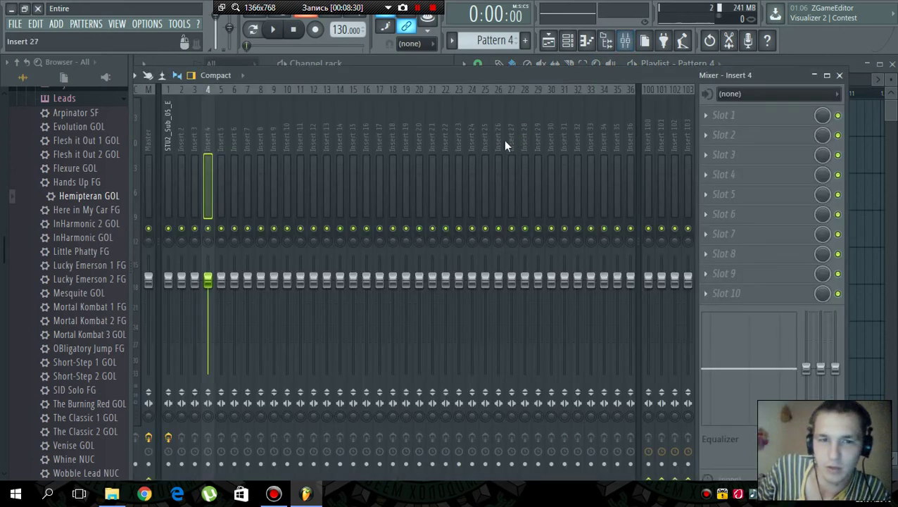
click(186, 139)
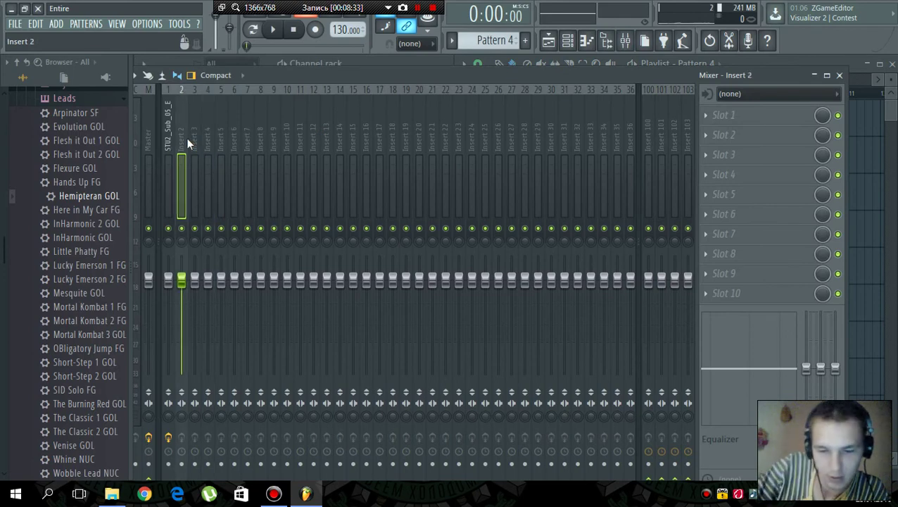
key(ctrl+l)
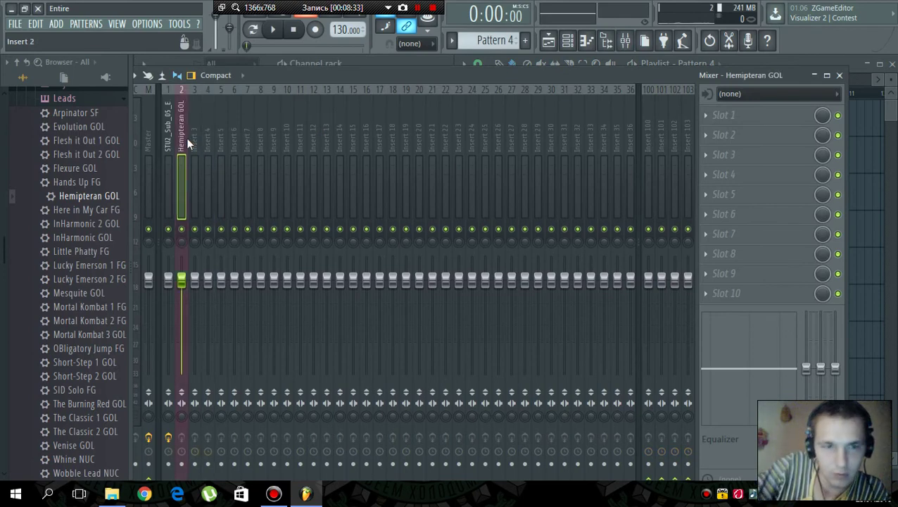
key(q)
- Load Fruity Parametric EQ 2 in the lead track's first effect slot and apply the 20Hz + 18kHz cut preset
click(712, 118)
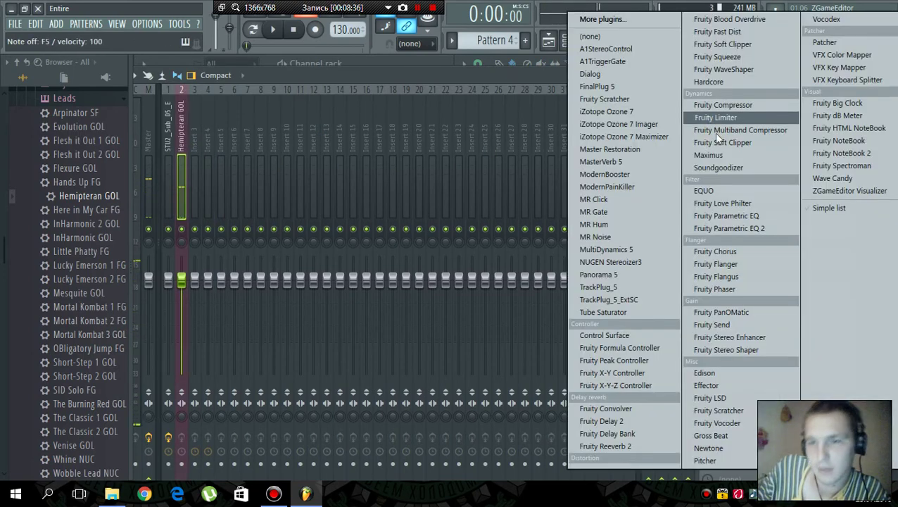
click(746, 228)
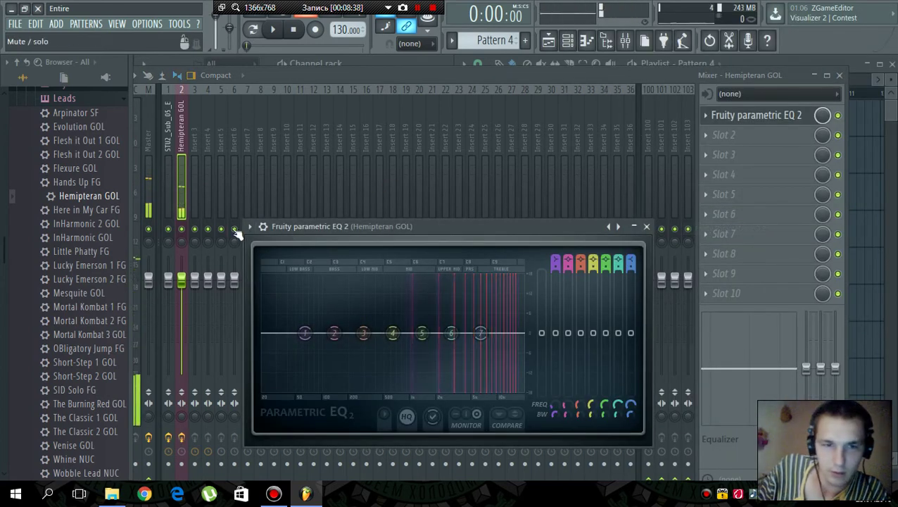
click(250, 226)
mouse_move(337, 236)
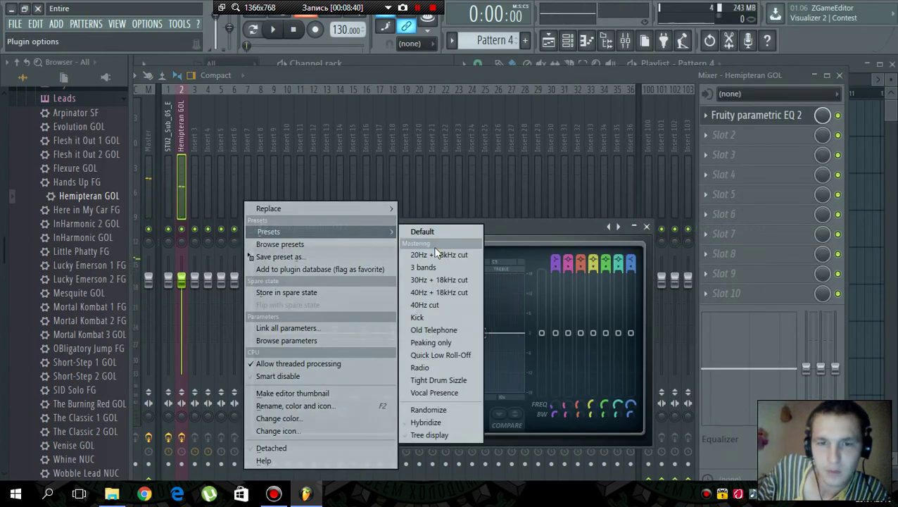
click(430, 258)
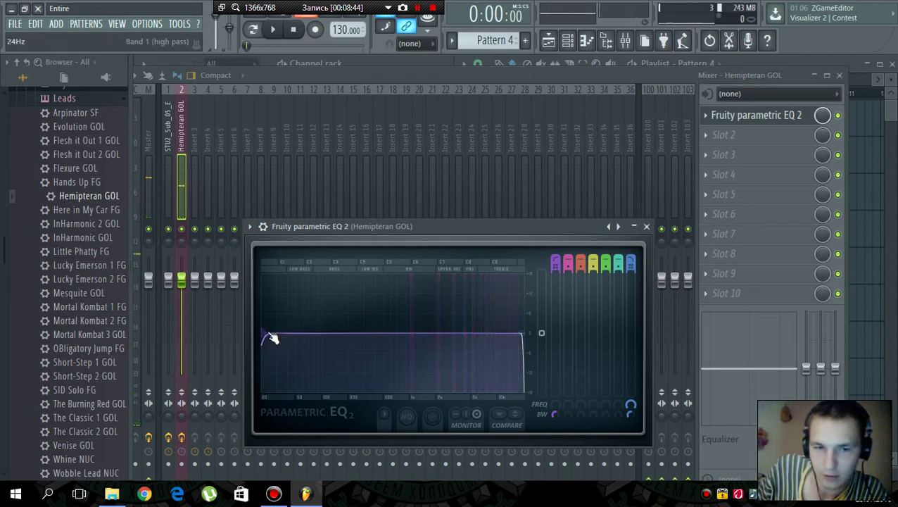
- Raise the EQ's Band 1 high-pass cutoff above 240 Hz while auditioning the lead, and close the EQ
drag(262, 333, 351, 333)
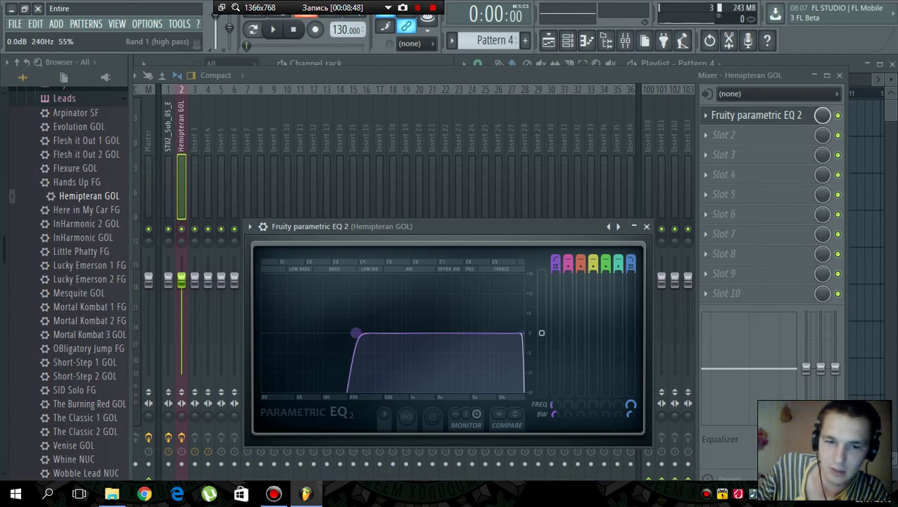
mouse_move(352, 351)
mouse_down()
mouse_move(352, 389)
mouse_move(363, 346)
mouse_up()
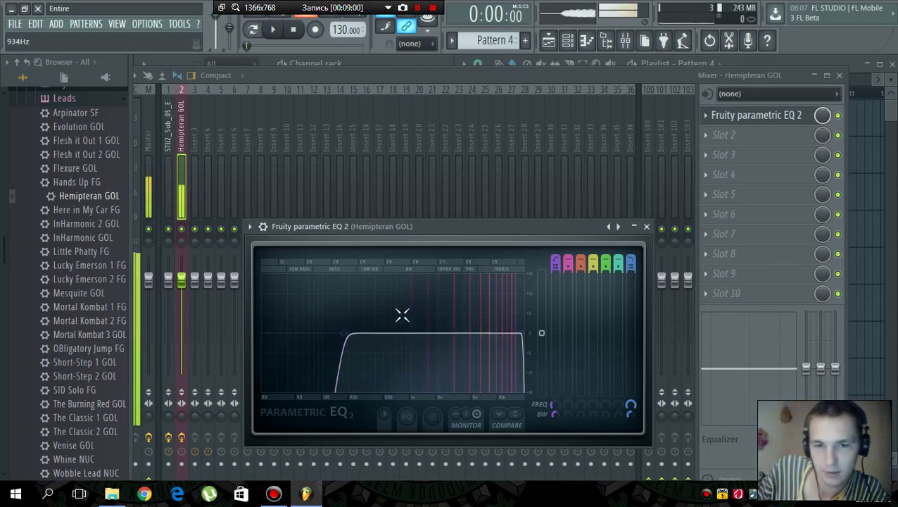
drag(358, 334, 373, 334)
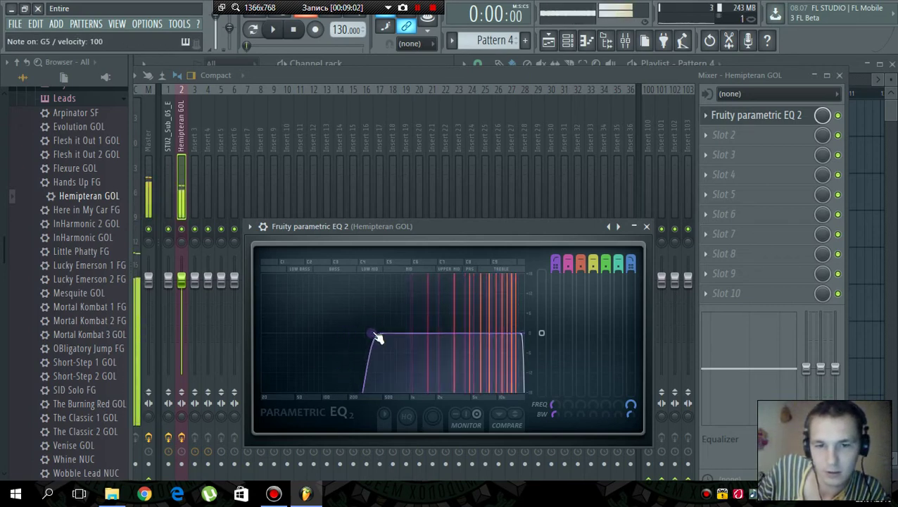
click(647, 227)
- Add Fruity Reeverb 2 to the lead's second effect slot, raise its decay, early reflection and wet levels, and audition the lead
click(722, 145)
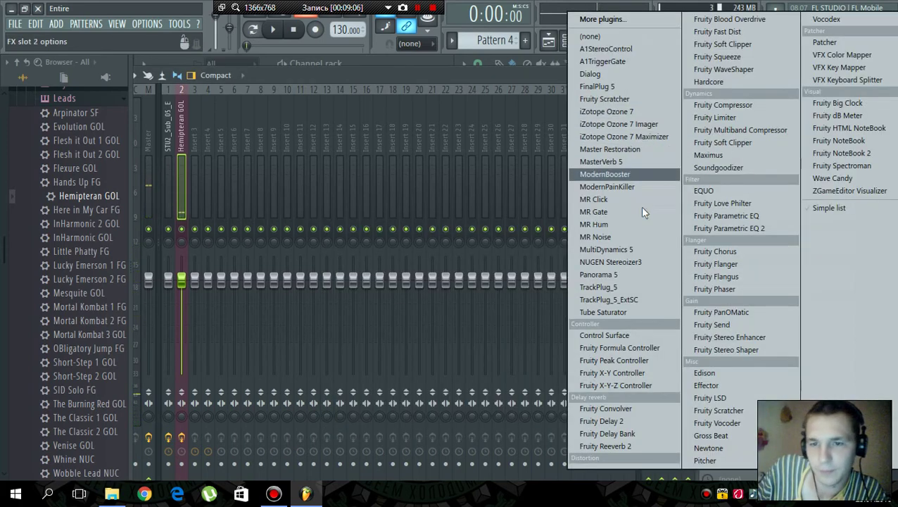
click(625, 446)
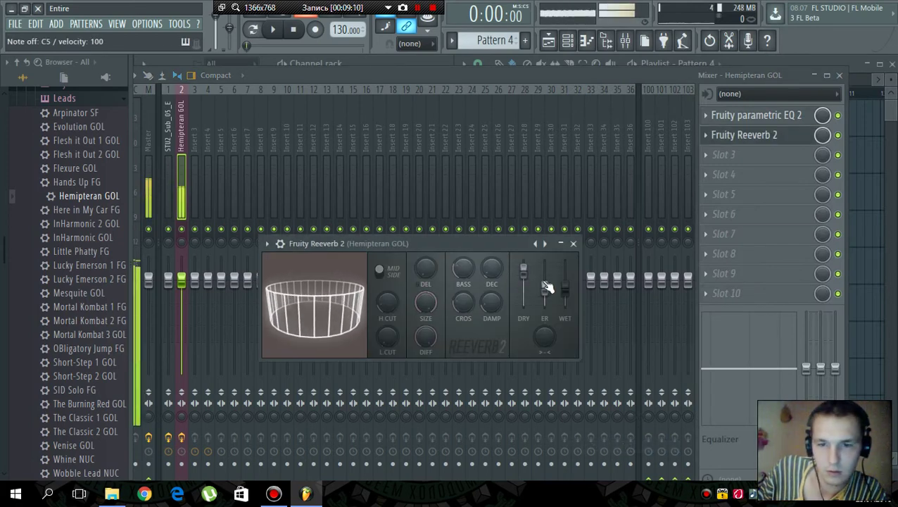
drag(491, 267, 491, 260)
drag(565, 288, 527, 270)
key(q)
key(q)
key(q)
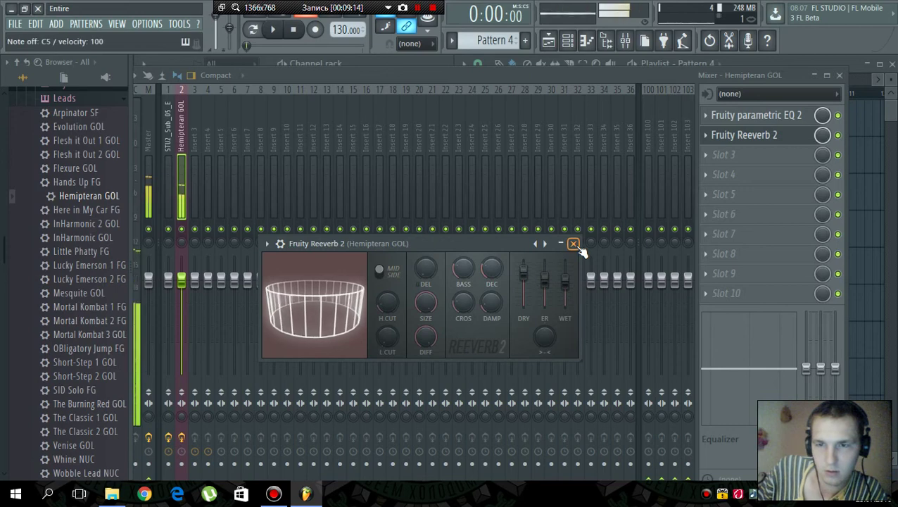
- Raise the reverb's early reflections to maximum, fine-tune its decay and wet level against test notes, and close the plugin
drag(546, 280, 566, 273)
key(q)
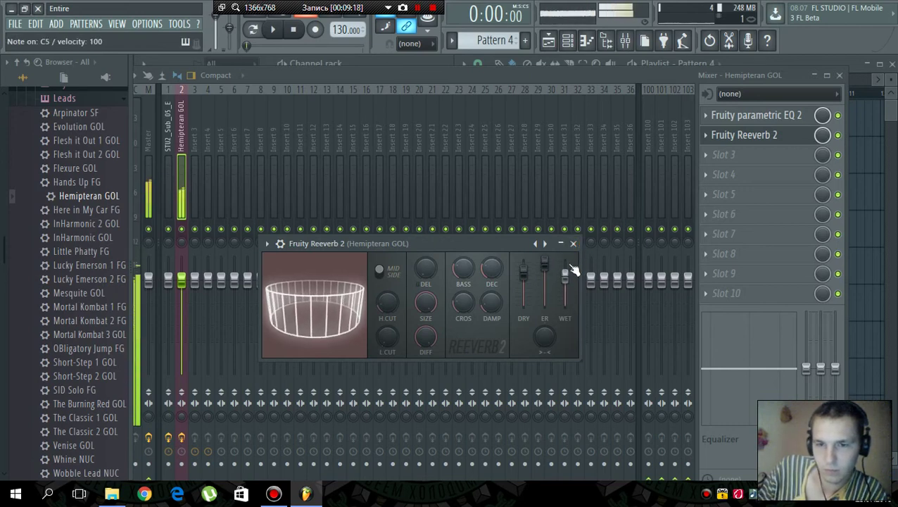
drag(496, 265, 501, 260)
key(q)
drag(564, 275, 565, 280)
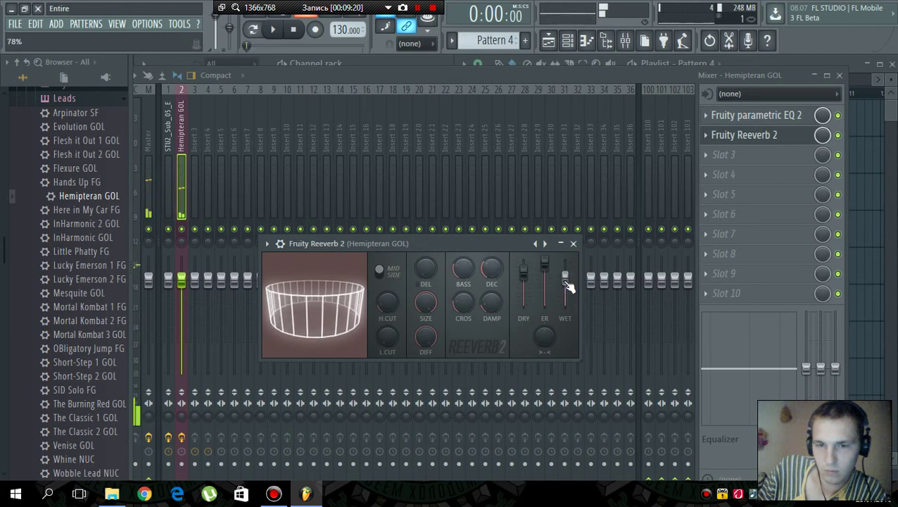
key(q)
click(572, 244)
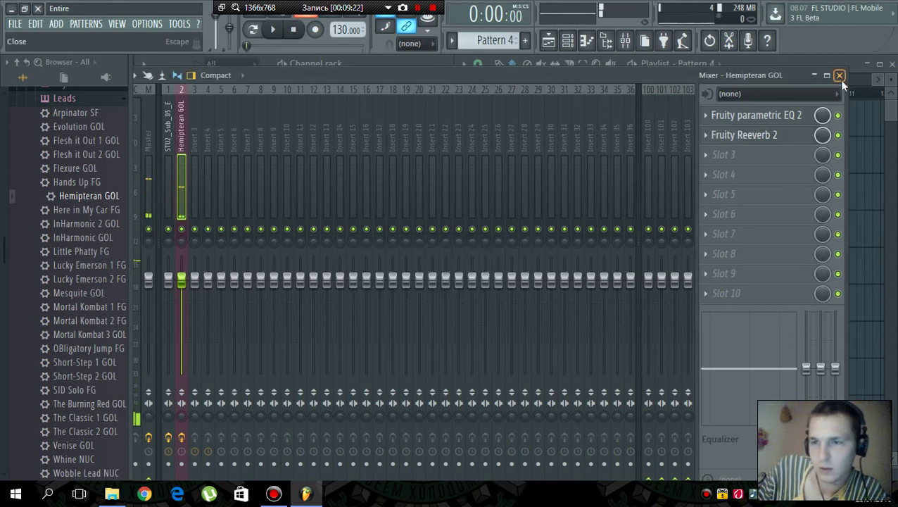
- Position the mixer below the channel rack so both are usable, and play the arrangement briefly to check the track levels
click(839, 75)
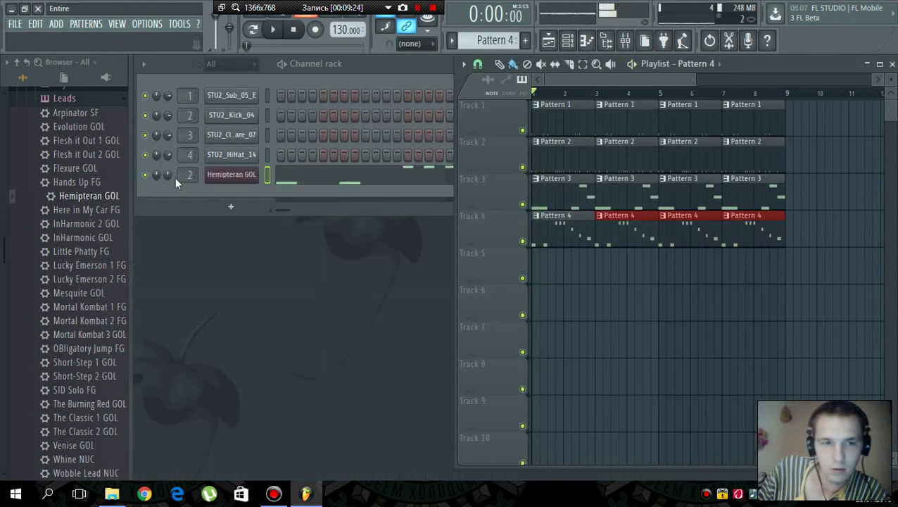
click(297, 128)
click(625, 41)
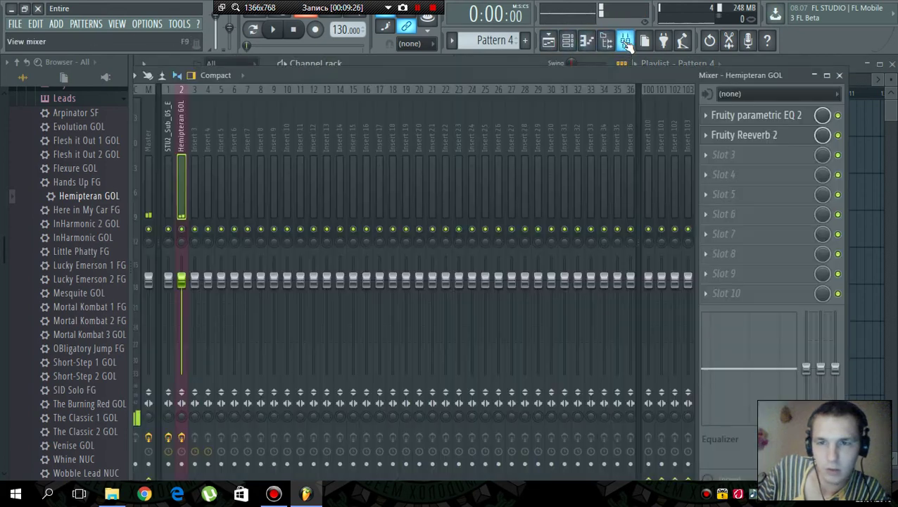
key(space)
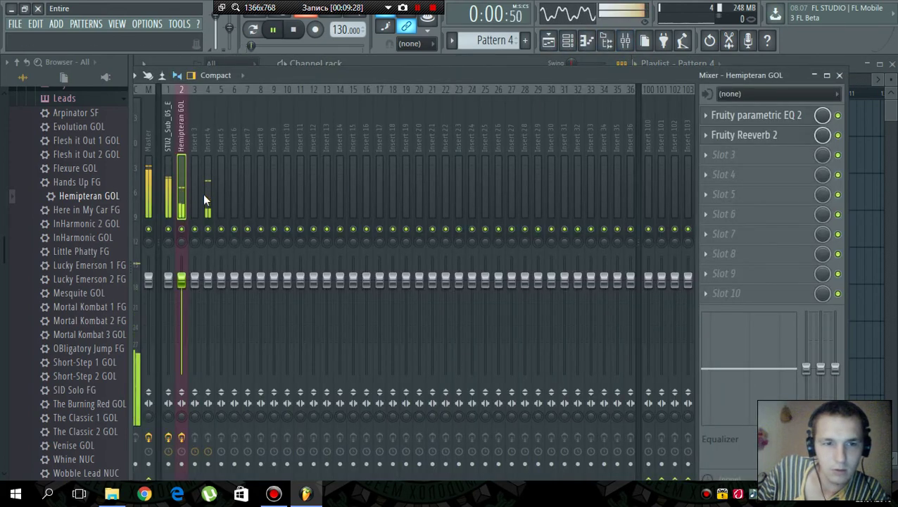
drag(808, 75, 895, 246)
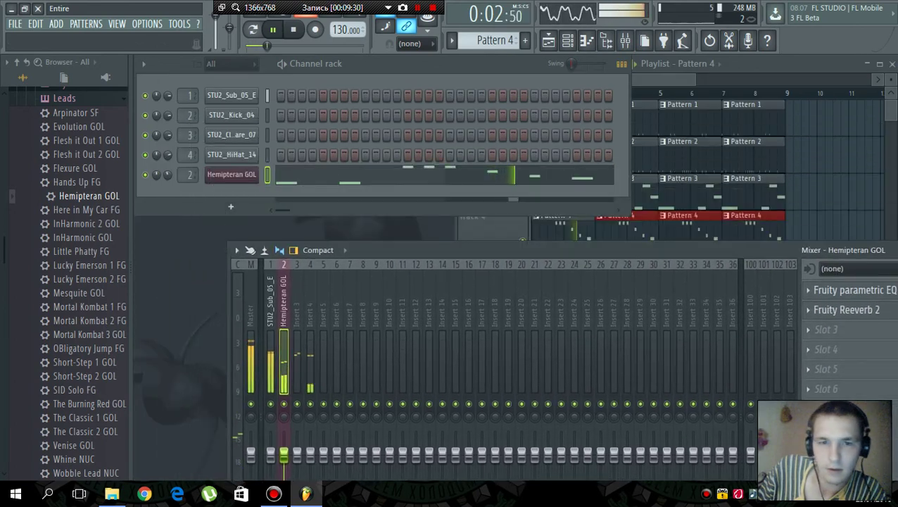
key(space)
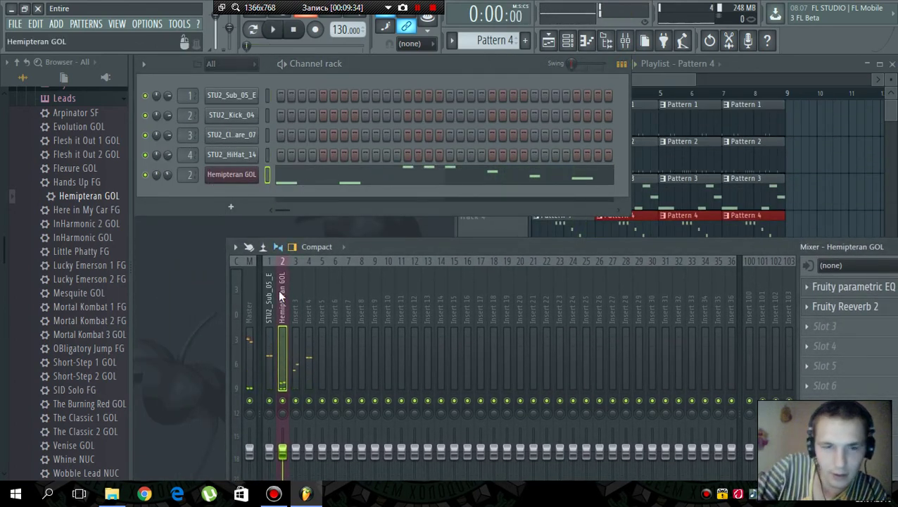
- Check the sub bass and lead mixer tracks, and link the STU2_Kick_04 channel to mixer track 3
click(266, 97)
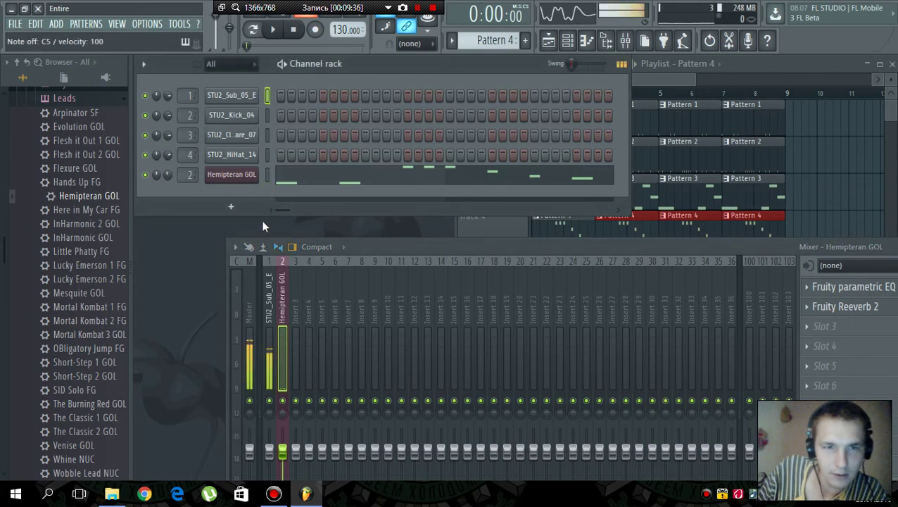
click(268, 298)
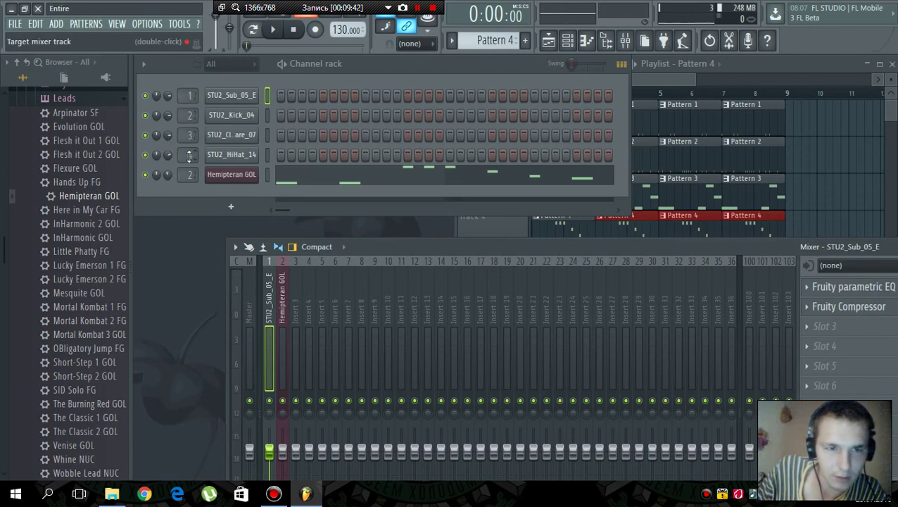
click(283, 321)
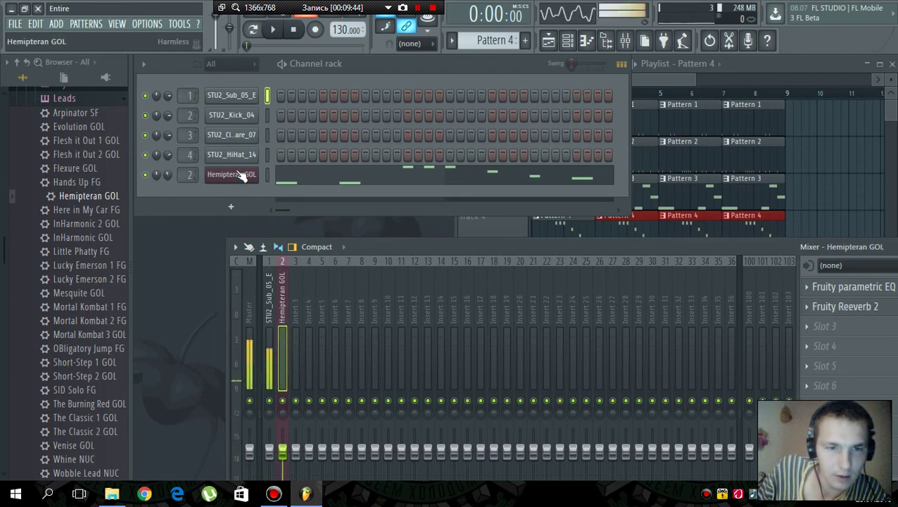
click(267, 115)
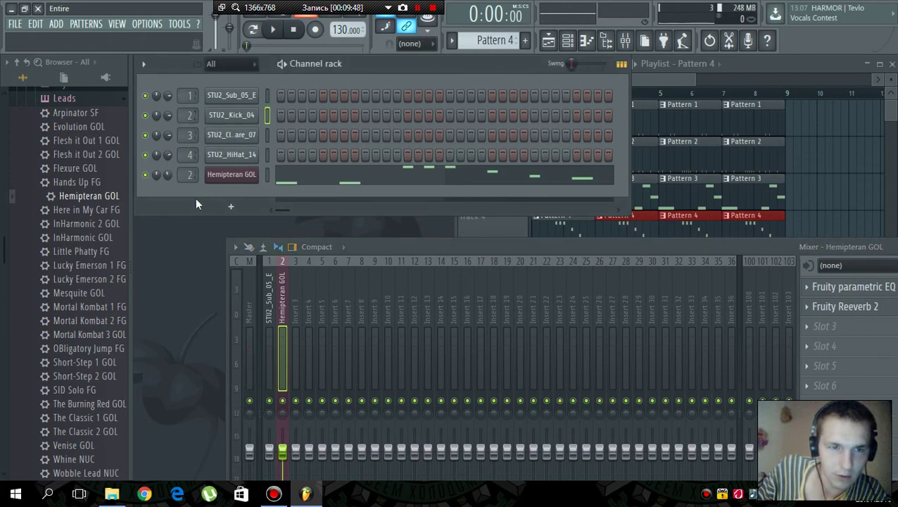
click(294, 311)
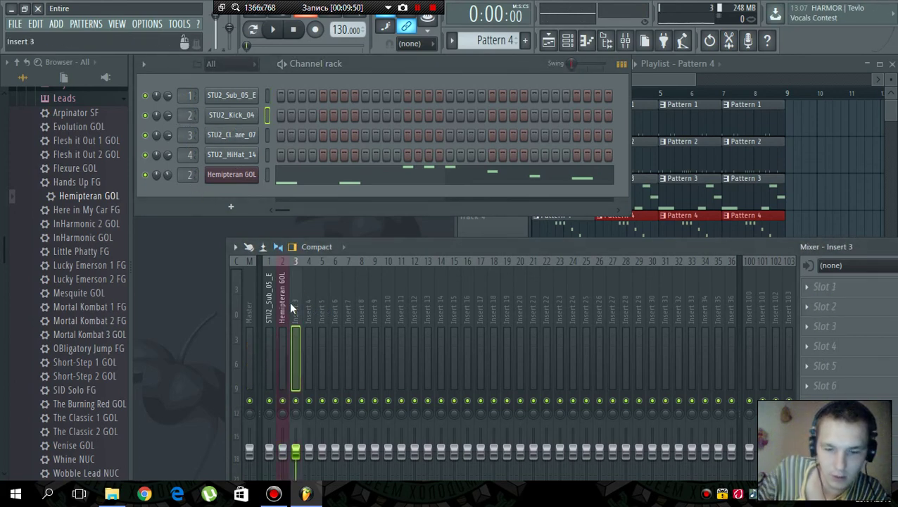
- Link the STU2_Clap_Snare_07 channel to mixer track 4
click(268, 135)
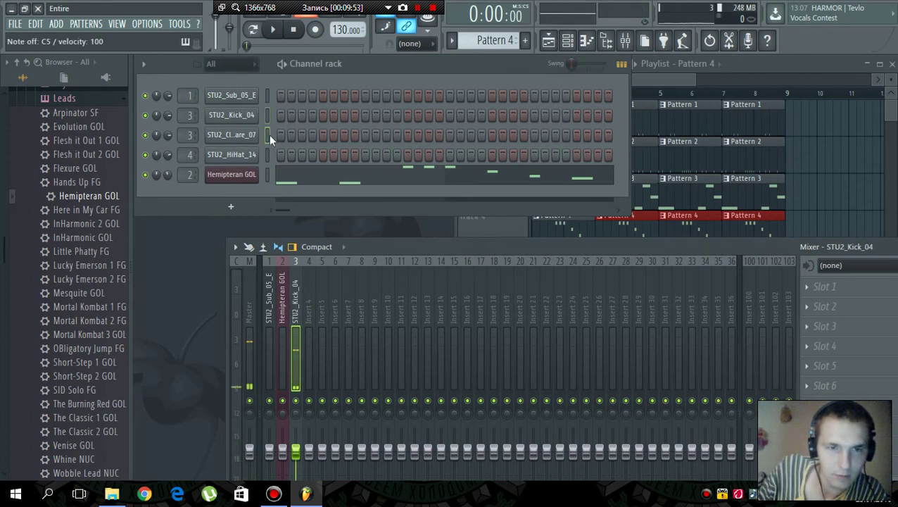
click(307, 322)
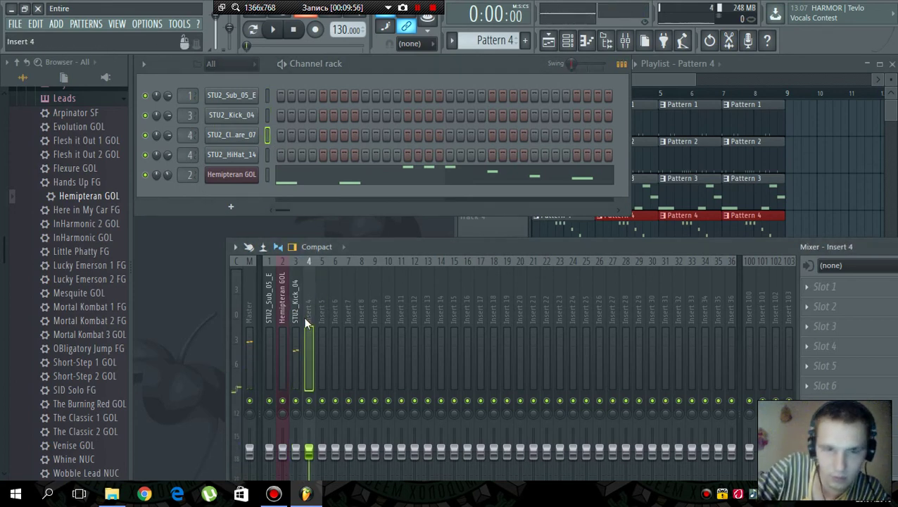
key(ctrl+l)
- Link the STU2_HiHat_14 channel to mixer track 5
click(268, 154)
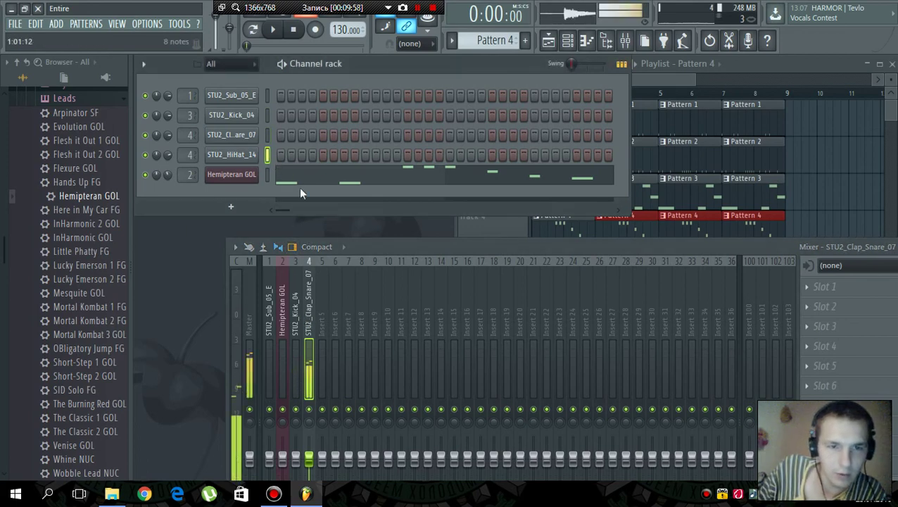
click(318, 322)
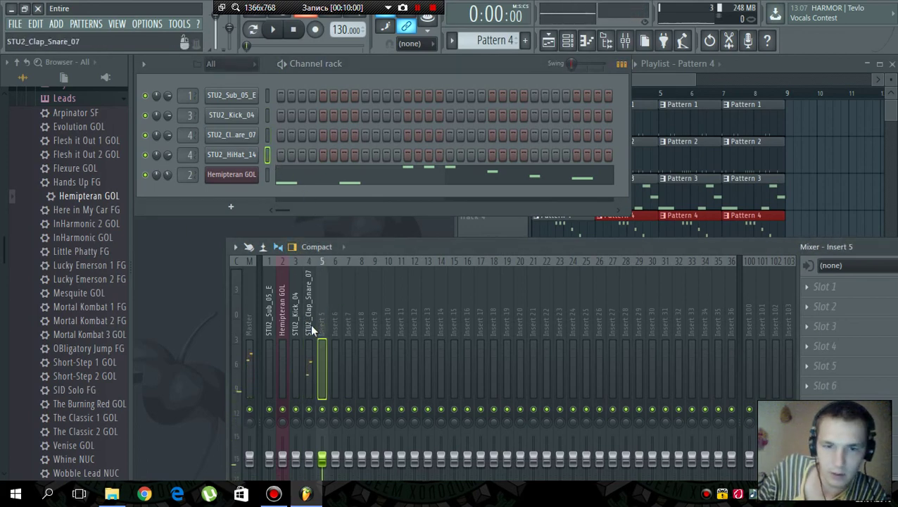
click(310, 324)
click(324, 321)
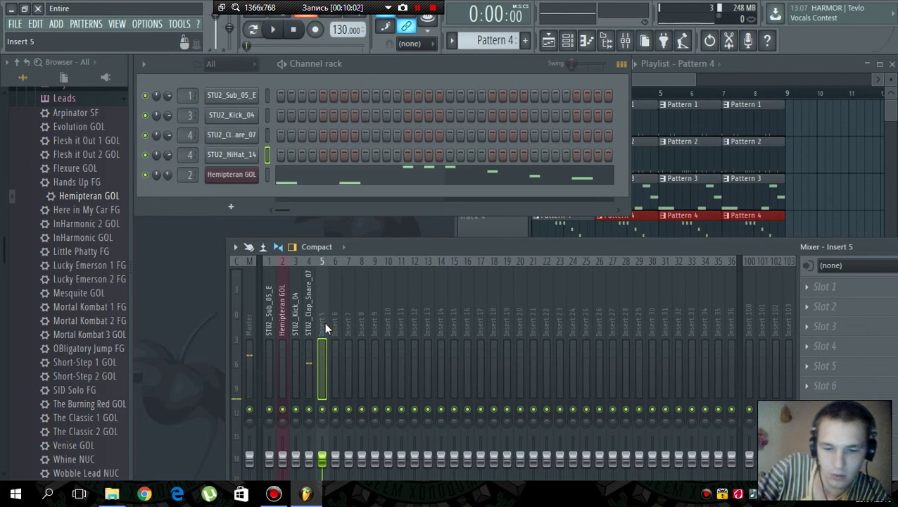
key(ctrl+l)
- With the arrangement playing and the mixer closed, lower the STU2_Sub_05_E channel's volume to 70% in the channel rack
key(space)
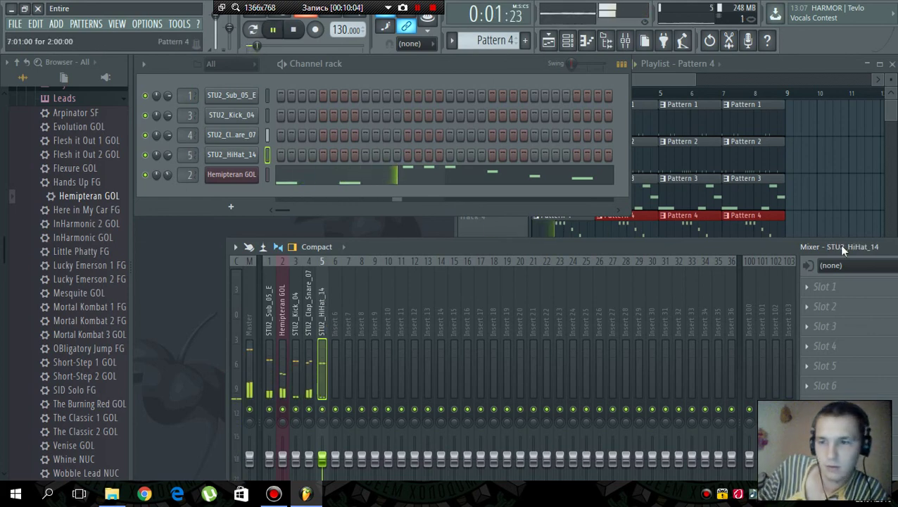
drag(843, 248, 766, 228)
click(862, 228)
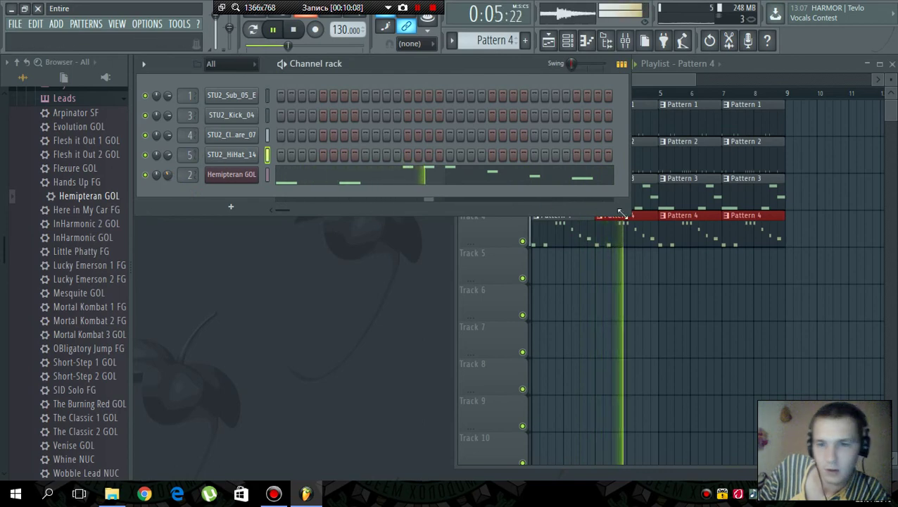
click(638, 233)
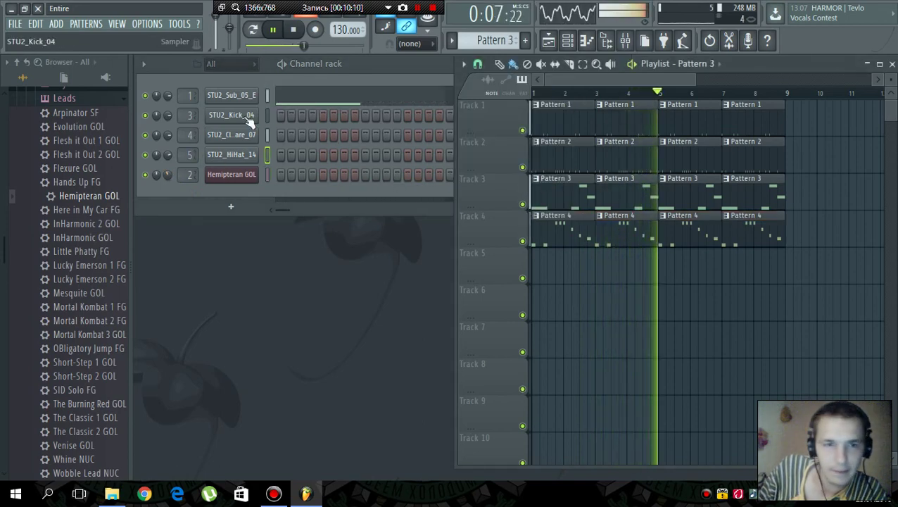
drag(167, 96, 168, 105)
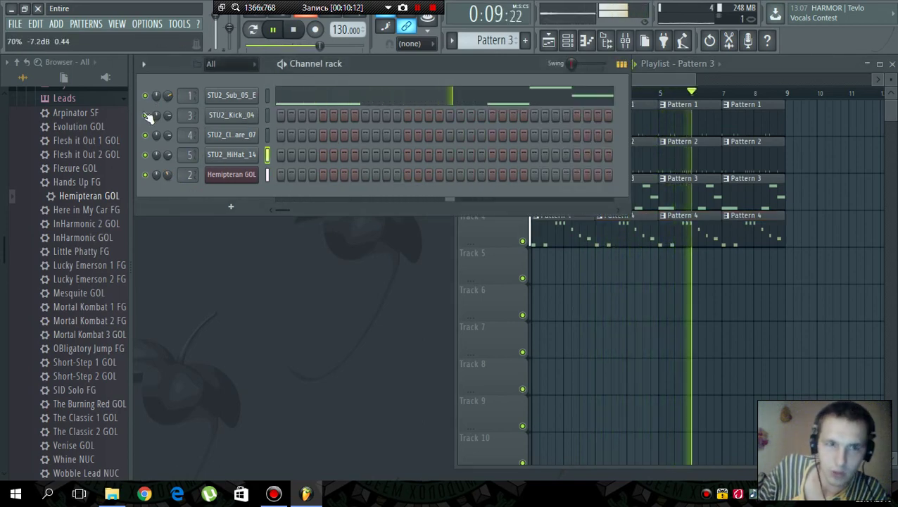
- Collapse the Leads, Harmless and Plugin presets folders so the browser shows only its top-level folders
click(94, 99)
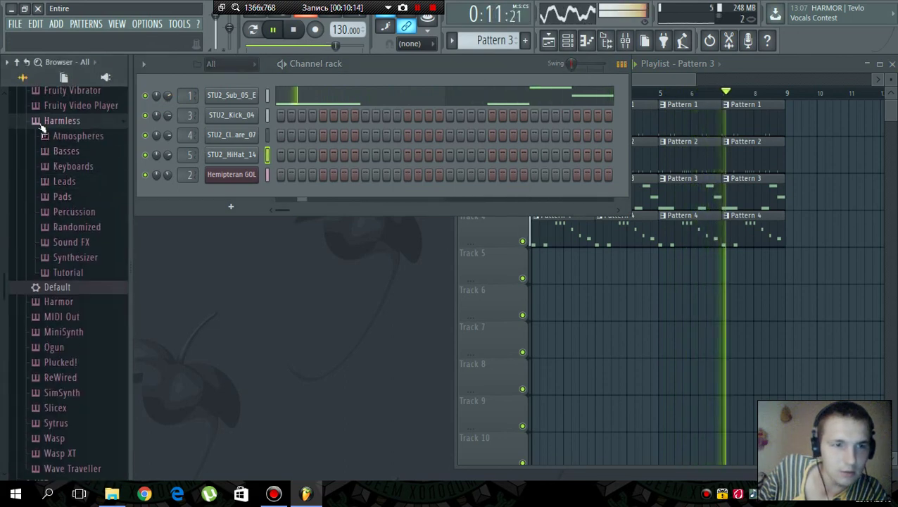
click(43, 121)
scroll(57, 168, up, 5)
click(57, 114)
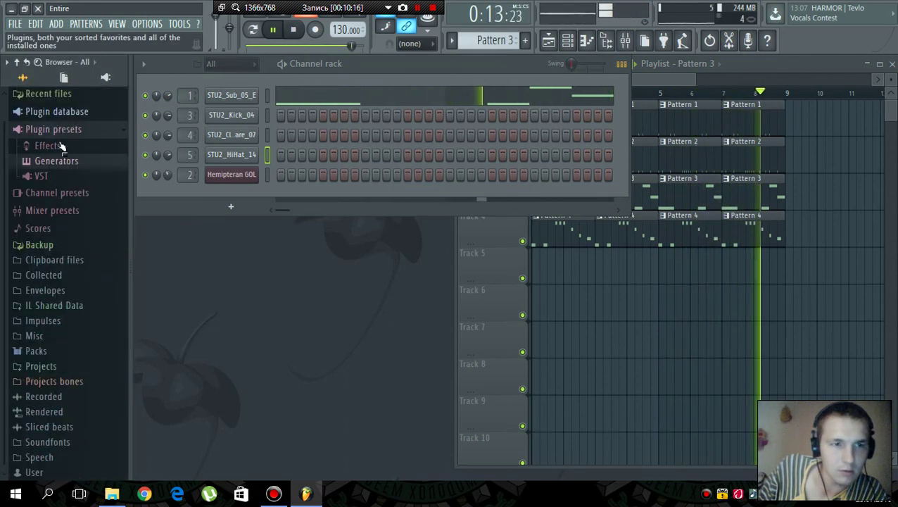
click(69, 149)
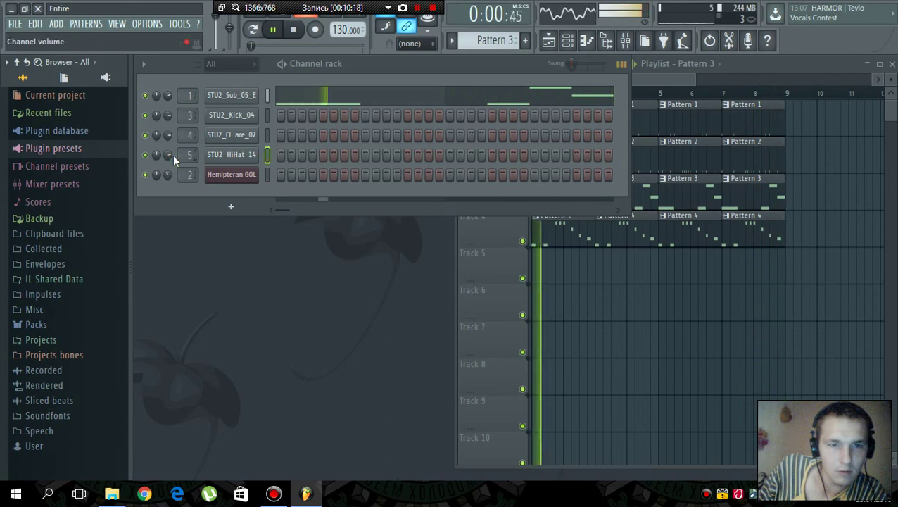